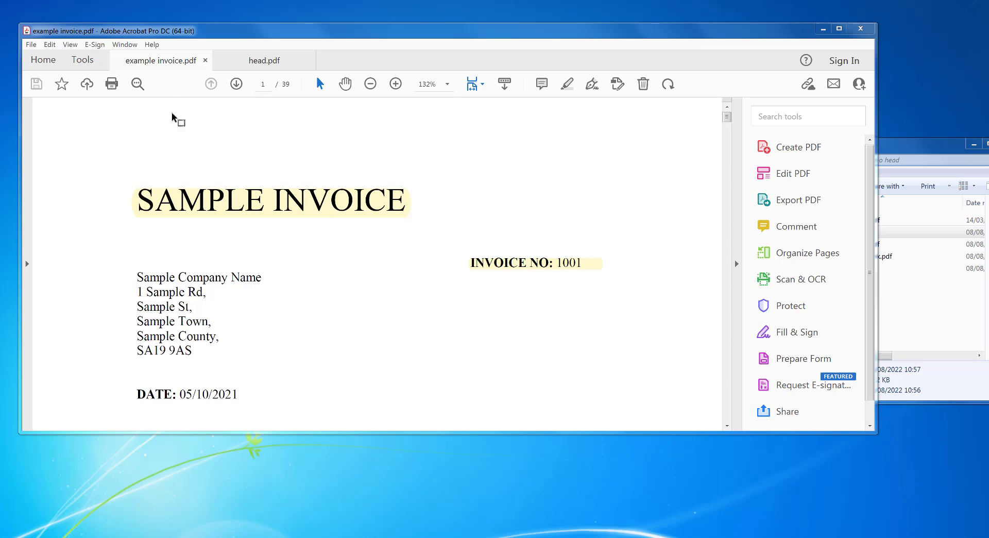
Page forward and back through the 39-page example invoice, ending on page one.
{"action": "left_click", "coordinate": [237, 84]}
{"action": "double_click", "coordinate": [237, 84]}
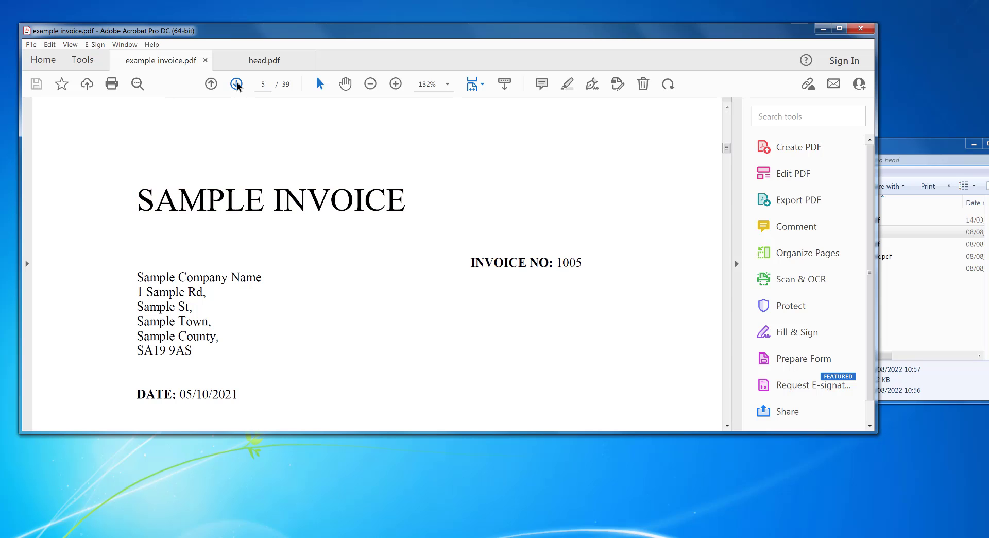
{"action": "left_click", "coordinate": [236, 84]}
{"action": "double_click", "coordinate": [212, 84]}
{"action": "left_click", "coordinate": [212, 84]}
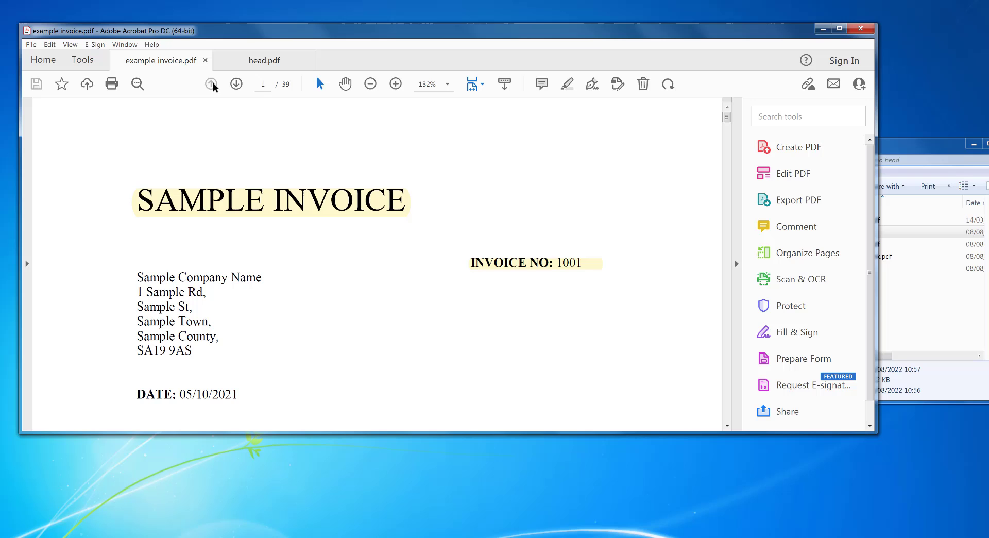
Look over the head.pdf logo header, then return to example invoice.pdf.
{"action": "left_click", "coordinate": [264, 60]}
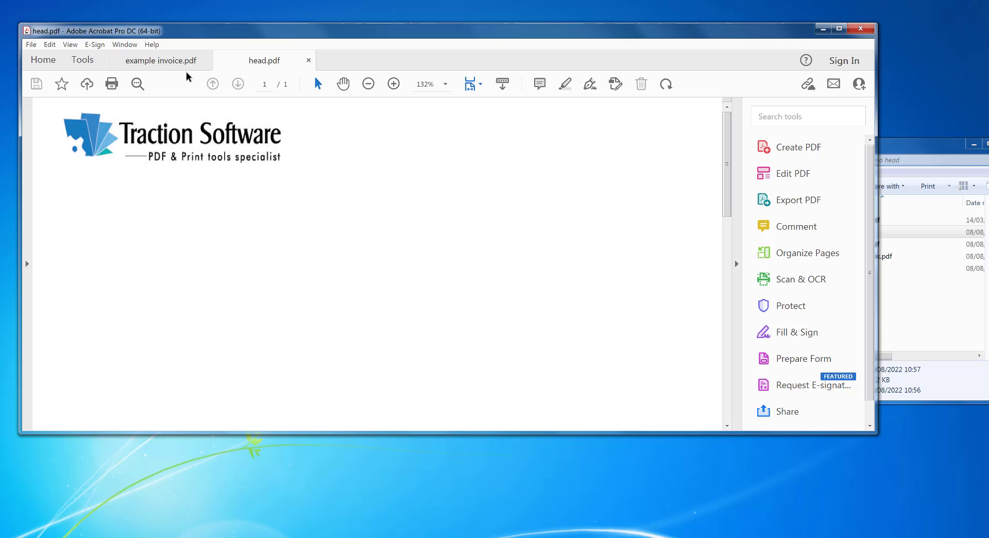
{"action": "mouse_move", "coordinate": [160, 61]}
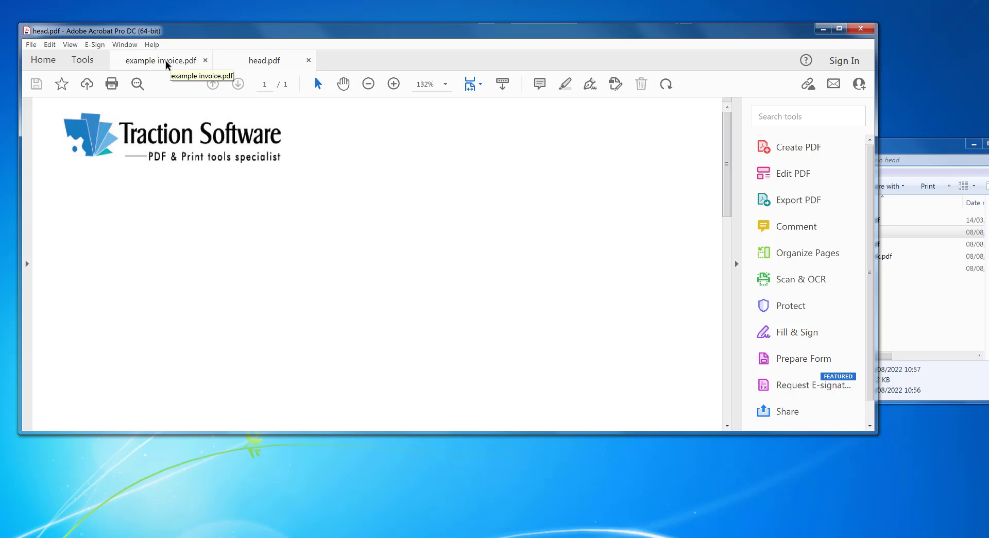
{"action": "left_click", "coordinate": [127, 58]}
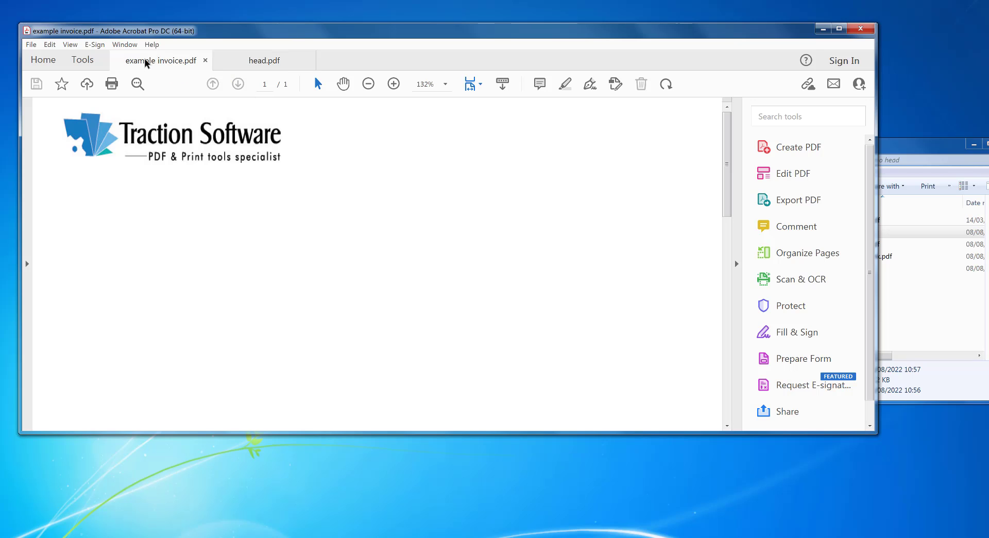
{"action": "left_click", "coordinate": [259, 64]}
{"action": "left_click", "coordinate": [142, 71]}
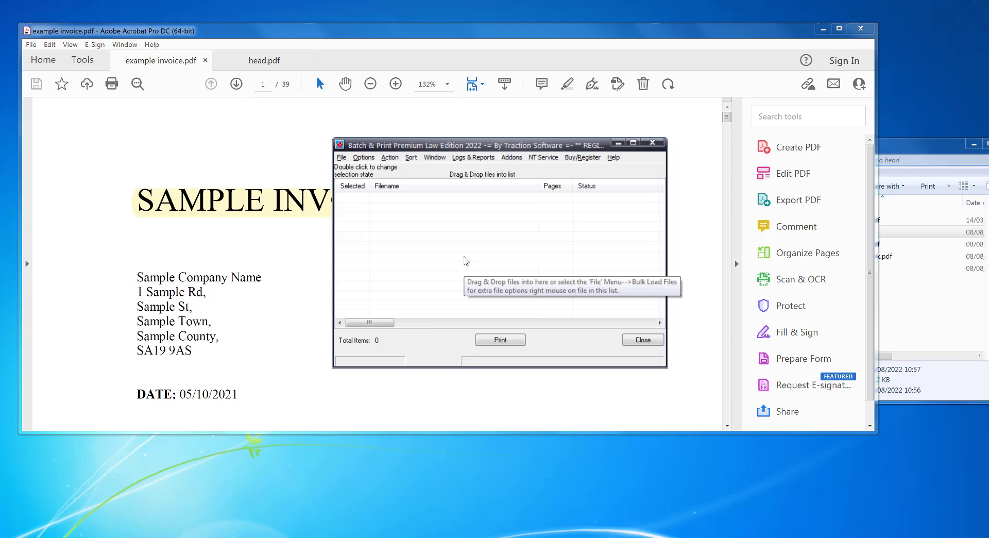
Enable internal PDF printing, set head.pdf as the background/overlay file, and save the settings.
{"action": "left_click", "coordinate": [342, 157]}
{"action": "mouse_move", "coordinate": [379, 377]}
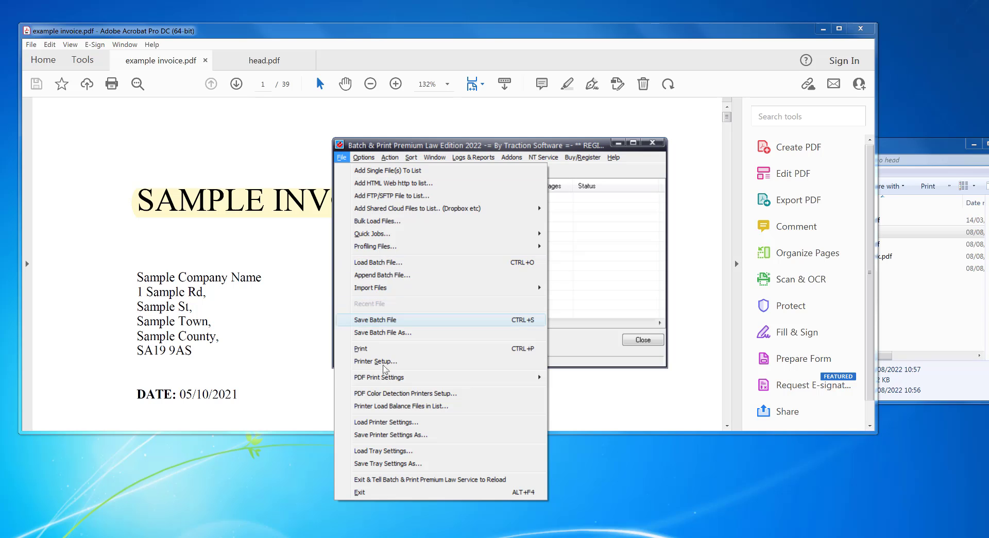
{"action": "left_click", "coordinate": [587, 379]}
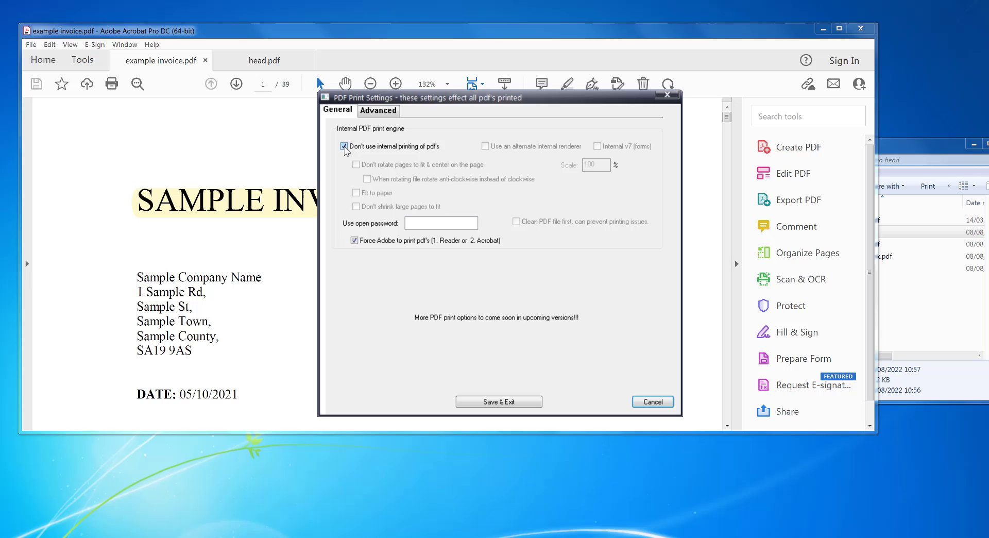
{"action": "left_click", "coordinate": [344, 146]}
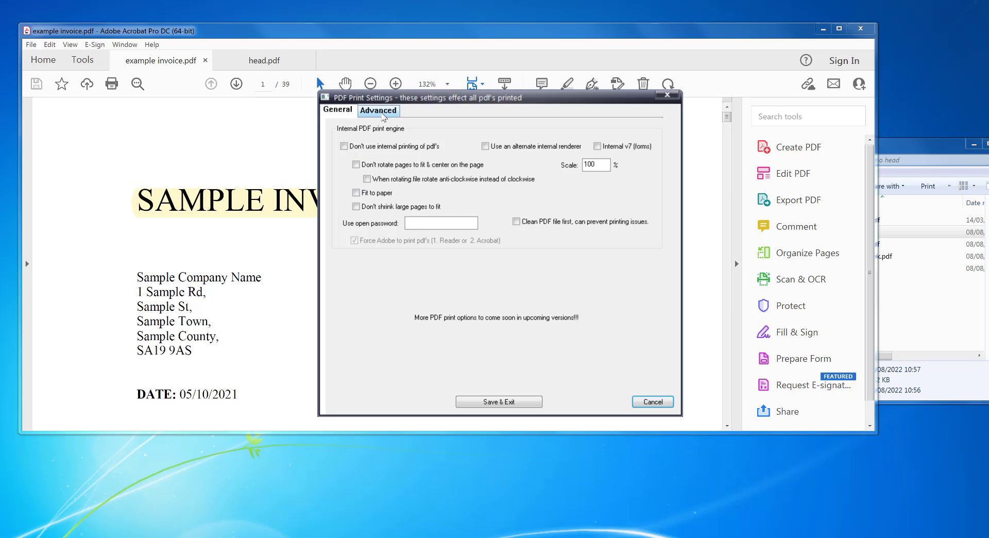
{"action": "left_click", "coordinate": [378, 110]}
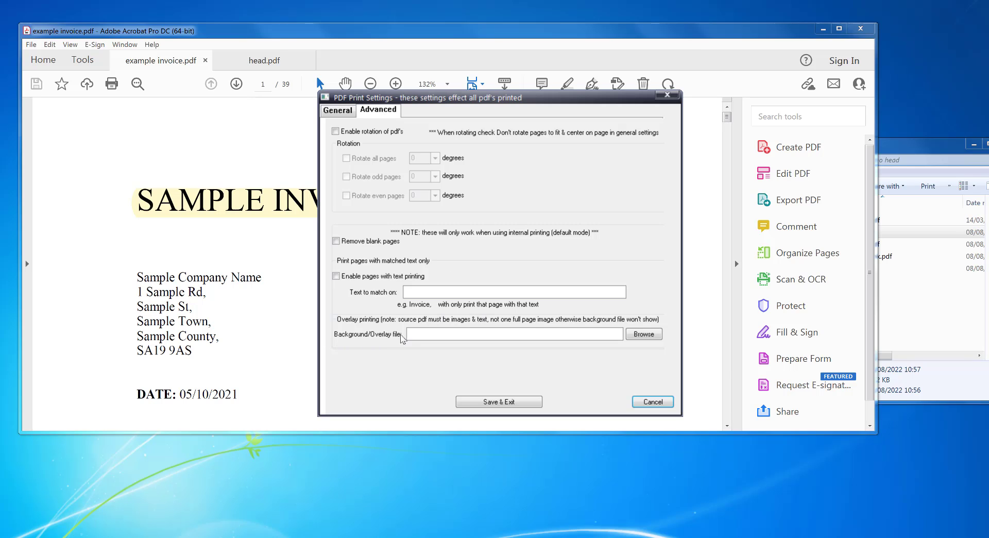
{"action": "left_click", "coordinate": [649, 335]}
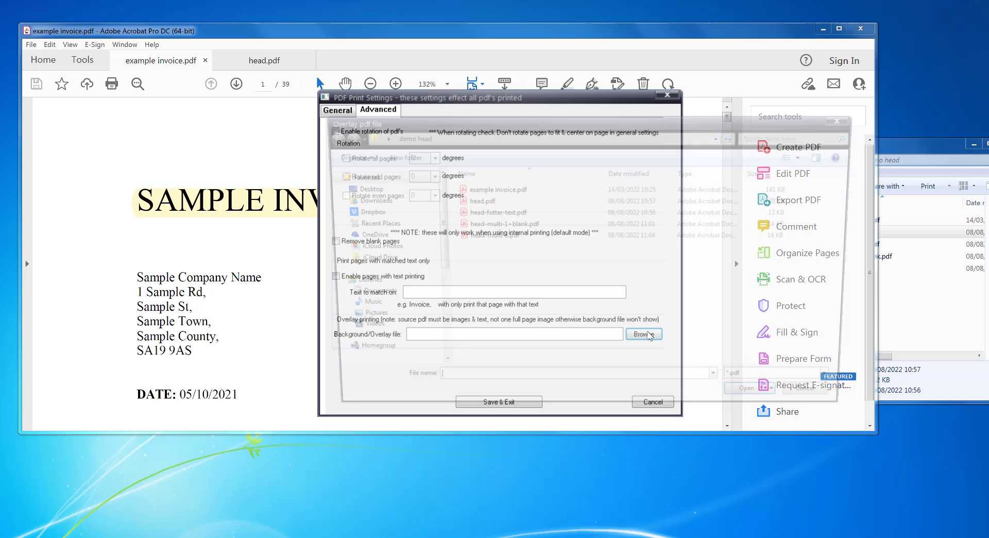
{"action": "double_click", "coordinate": [495, 201]}
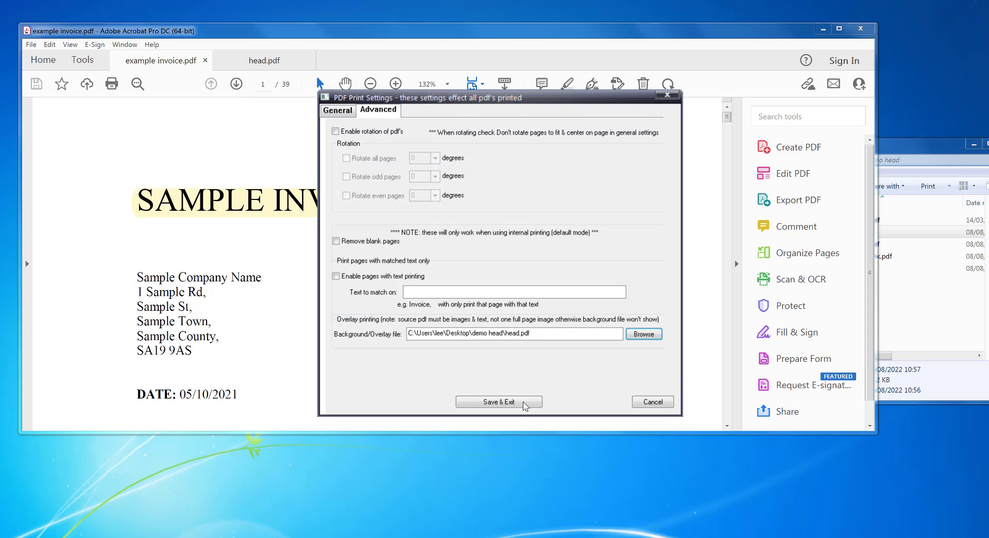
{"action": "left_click", "coordinate": [513, 402]}
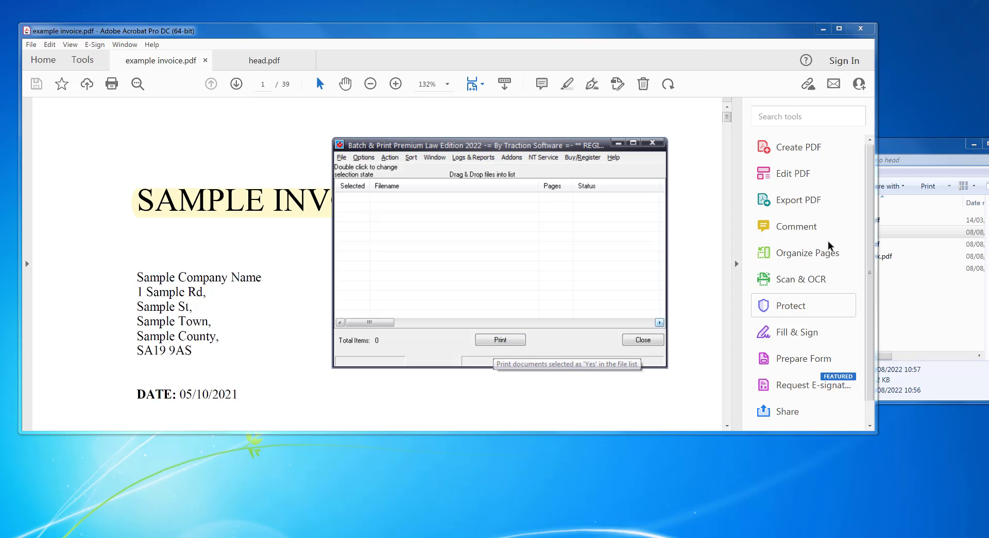
Add example invoice.pdf to the Batch & Print list and print it with the head.pdf overlay.
{"action": "left_click", "coordinate": [823, 32]}
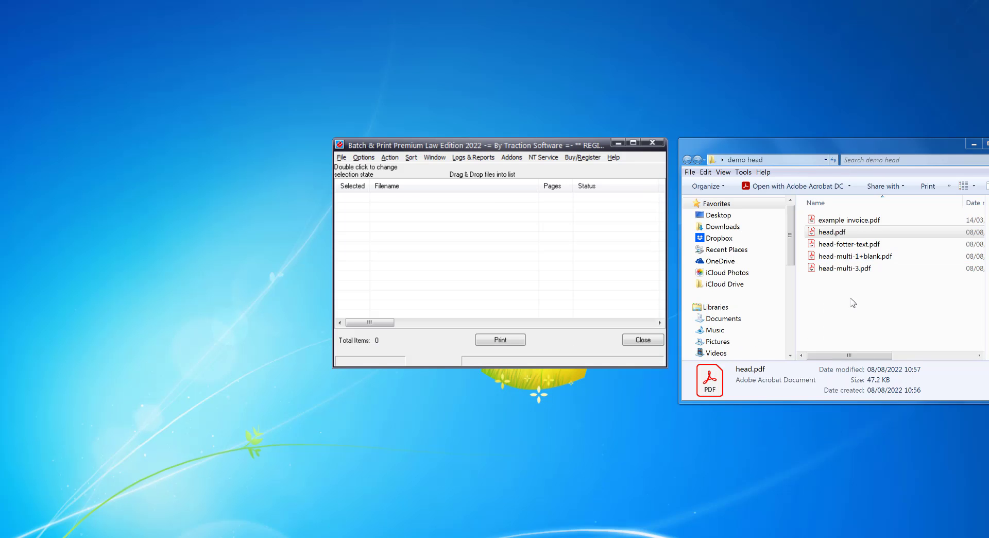
{"action": "left_click_drag", "start_coordinate": [849, 220], "coordinate": [531, 242]}
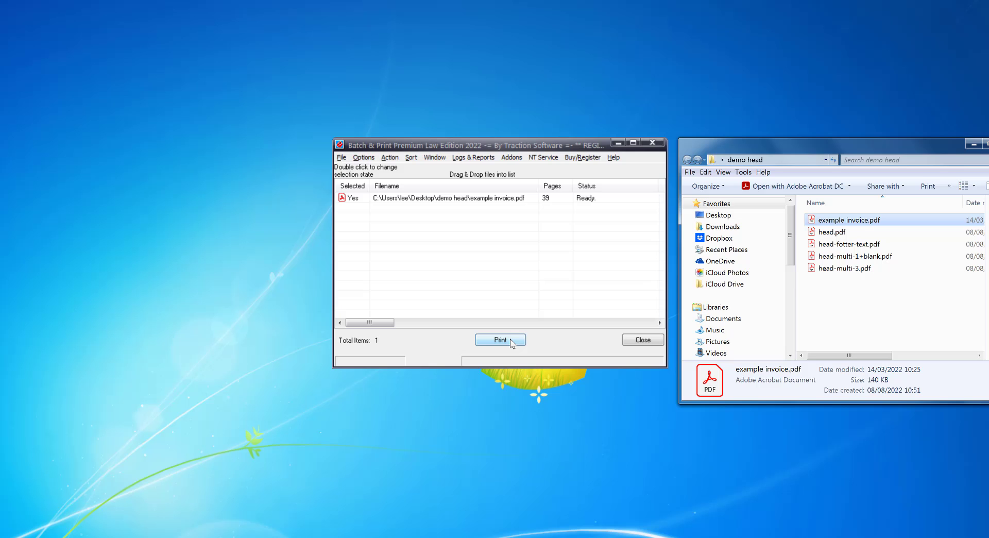
{"action": "left_click", "coordinate": [511, 339]}
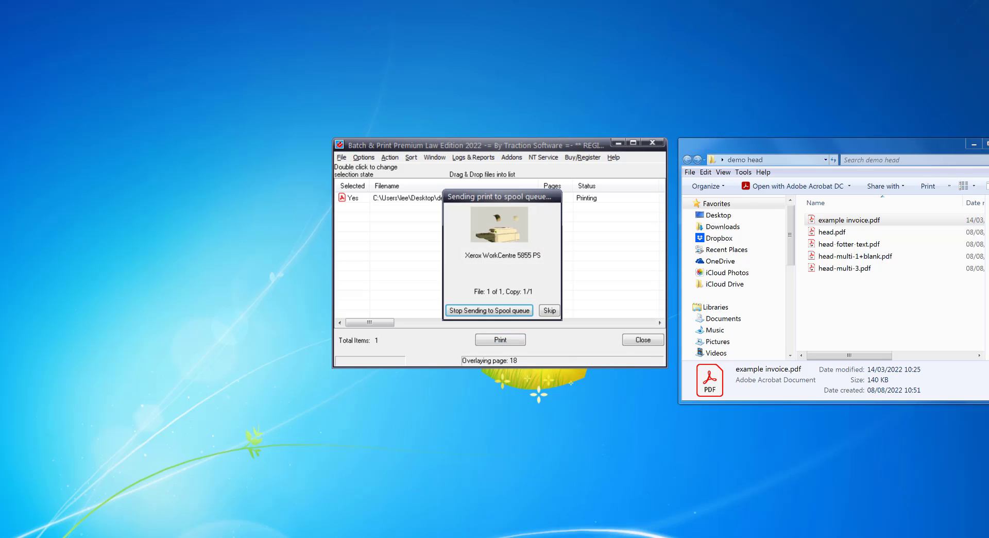
{"action": "left_click", "coordinate": [936, 537]}
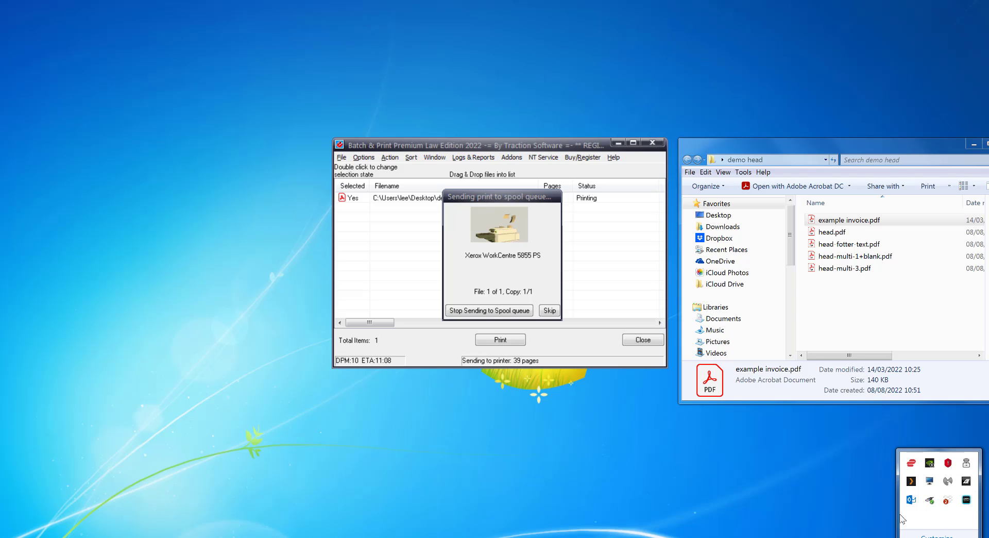
{"action": "left_click", "coordinate": [847, 509]}
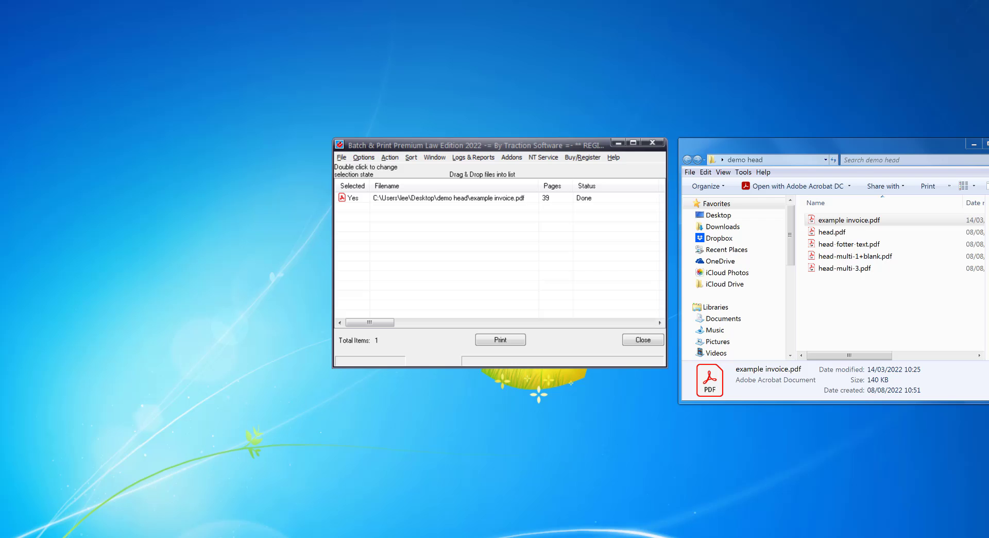
{"action": "key", "text": "super"}
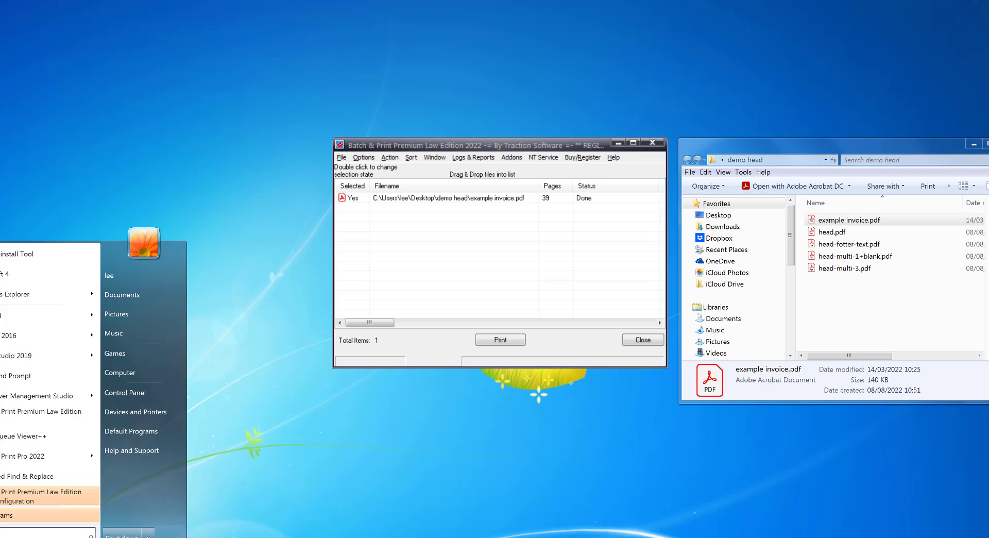
In Spool Queue Viewer++, open the example invoice.pdf job from the Xerox WorkCentre 5855 PS queue.
{"action": "left_click", "coordinate": [31, 435]}
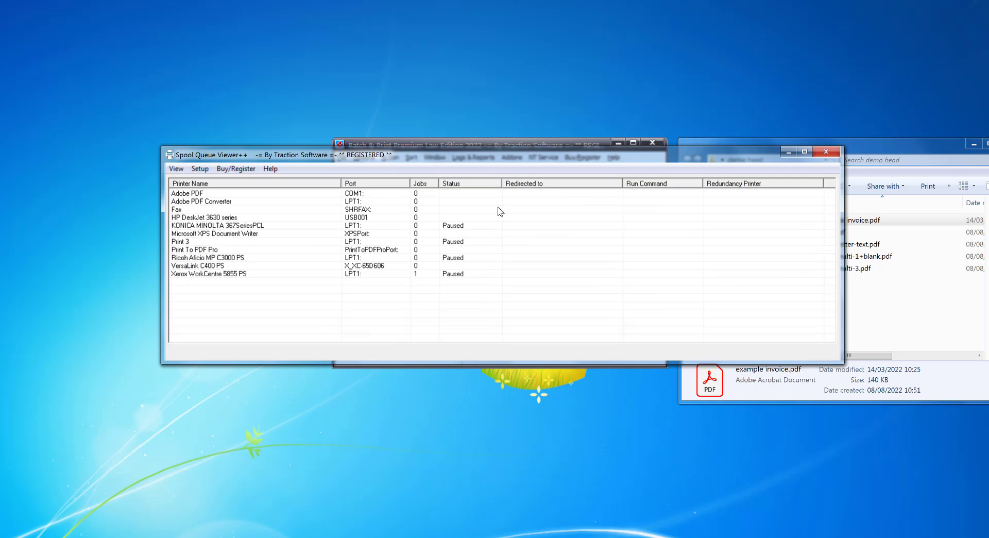
{"action": "double_click", "coordinate": [414, 273]}
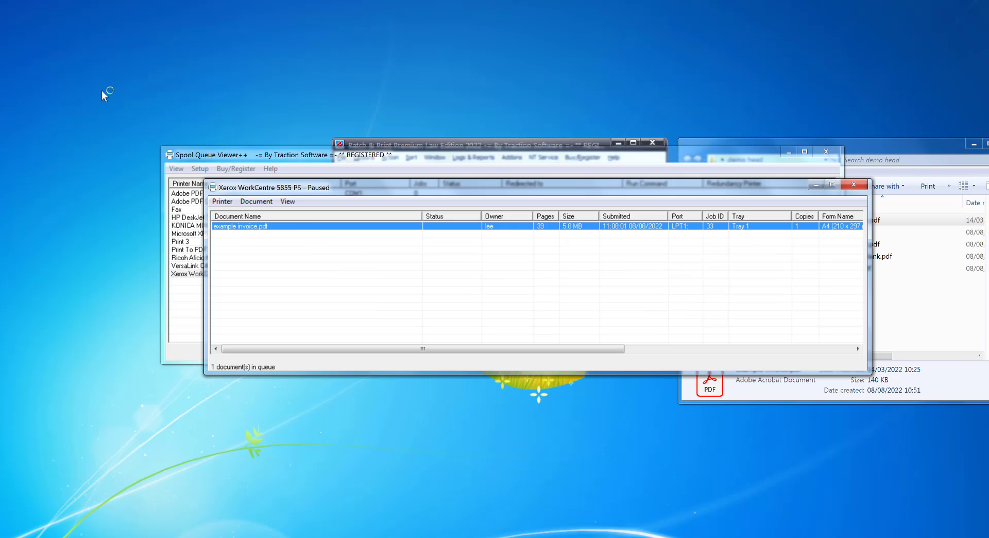
{"action": "left_click", "coordinate": [251, 227]}
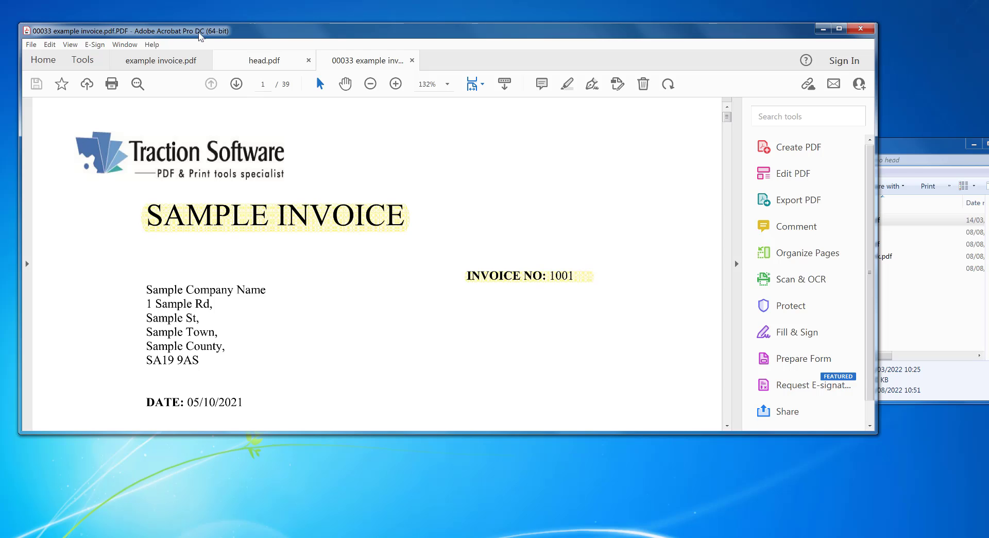
Page through all 39 converted invoice pages to confirm each shows the Traction Software header.
{"action": "mouse_move", "coordinate": [199, 34]}
{"action": "left_mouse_down"}
{"action": "mouse_move", "coordinate": [267, 84]}
{"action": "mouse_move", "coordinate": [267, 73]}
{"action": "left_mouse_up"}
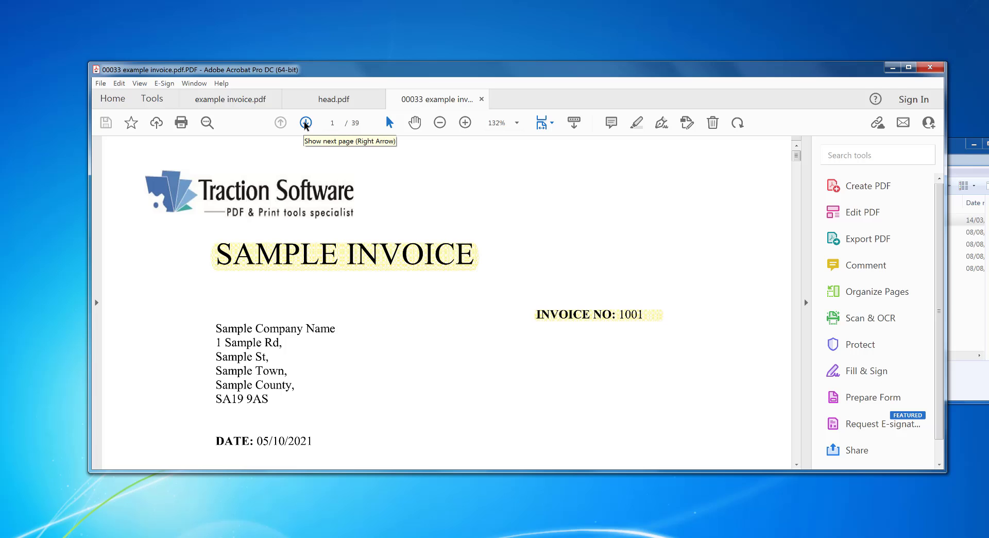
{"action": "left_click", "coordinate": [305, 122]}
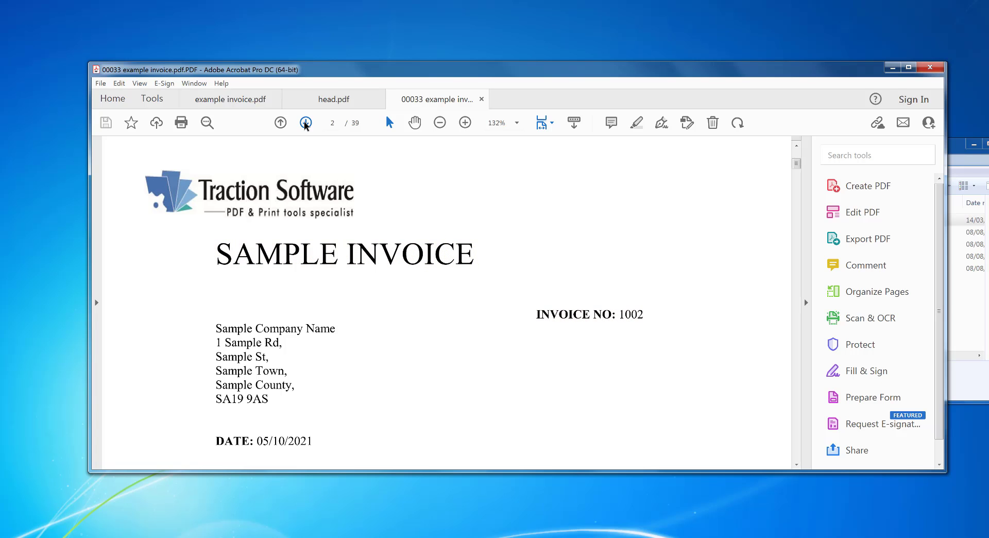
{"action": "triple_click", "coordinate": [305, 122]}
{"action": "double_click", "coordinate": [306, 123]}
{"action": "triple_click", "coordinate": [306, 123]}
{"action": "double_click", "coordinate": [305, 122]}
{"action": "triple_click", "coordinate": [306, 122]}
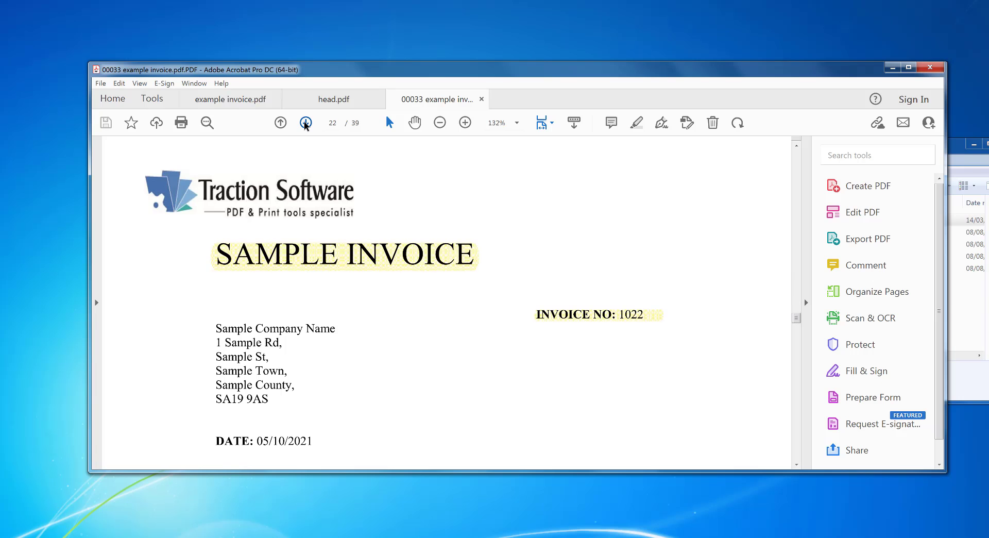
{"action": "triple_click", "coordinate": [305, 122]}
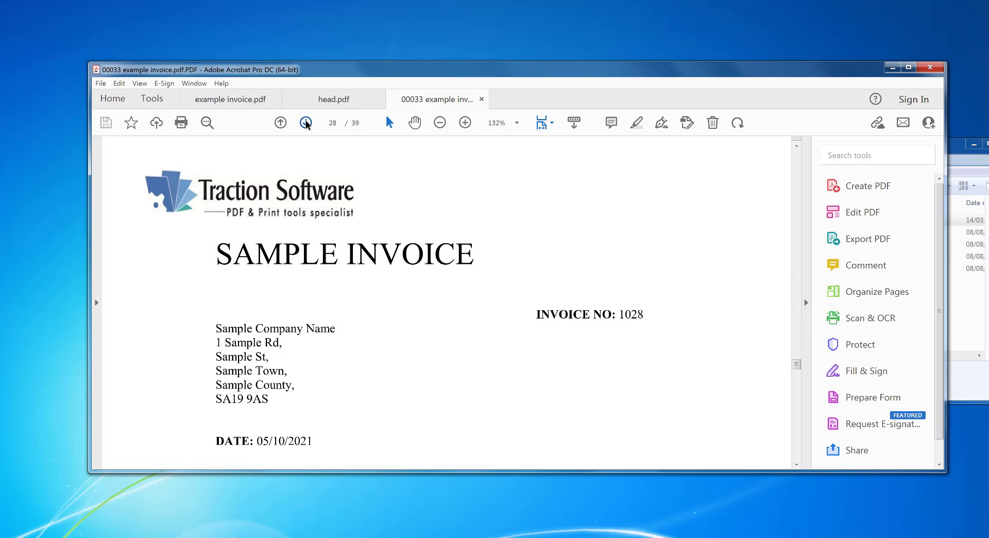
{"action": "triple_click", "coordinate": [305, 122]}
{"action": "double_click", "coordinate": [306, 123]}
{"action": "triple_click", "coordinate": [305, 122]}
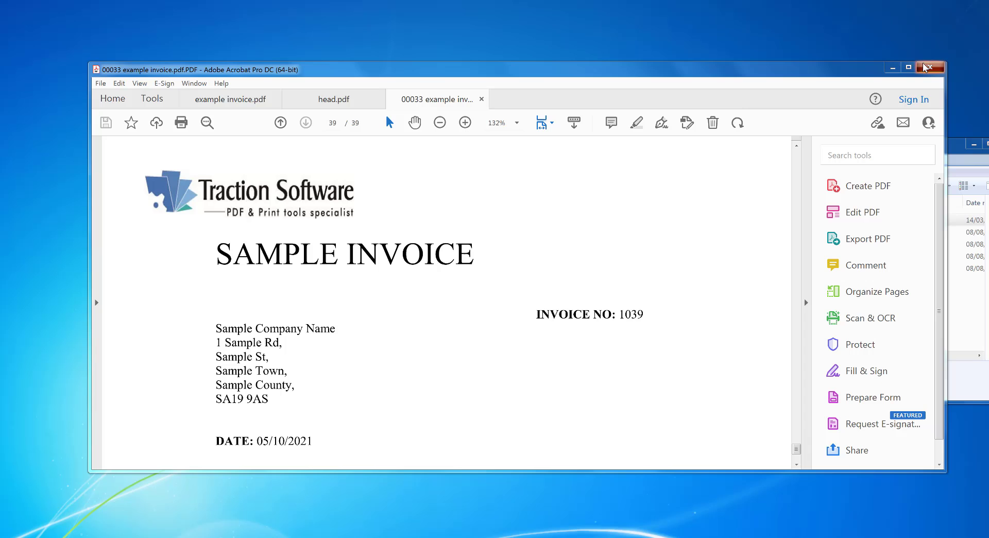
Close the printed invoice, preview head-fotter-text.pdf from the demo head folder, and minimise Acrobat.
{"action": "left_click", "coordinate": [930, 67]}
{"action": "left_click", "coordinate": [528, 289]}
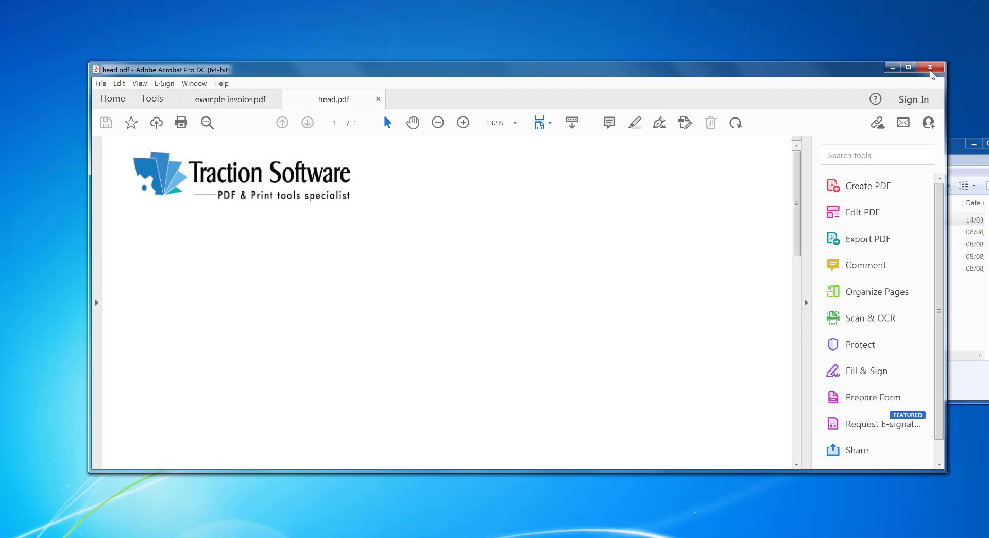
{"action": "left_click", "coordinate": [959, 312]}
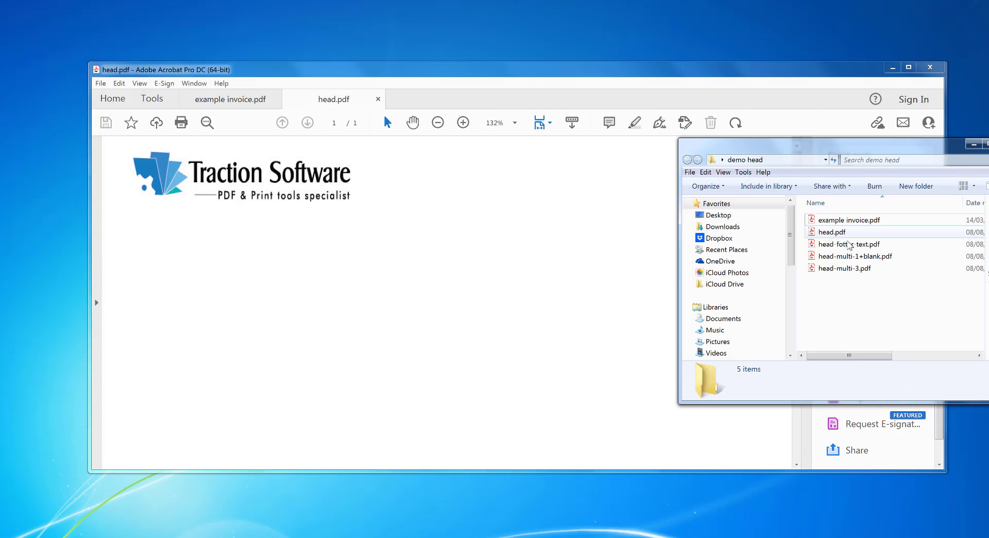
{"action": "double_click", "coordinate": [850, 245]}
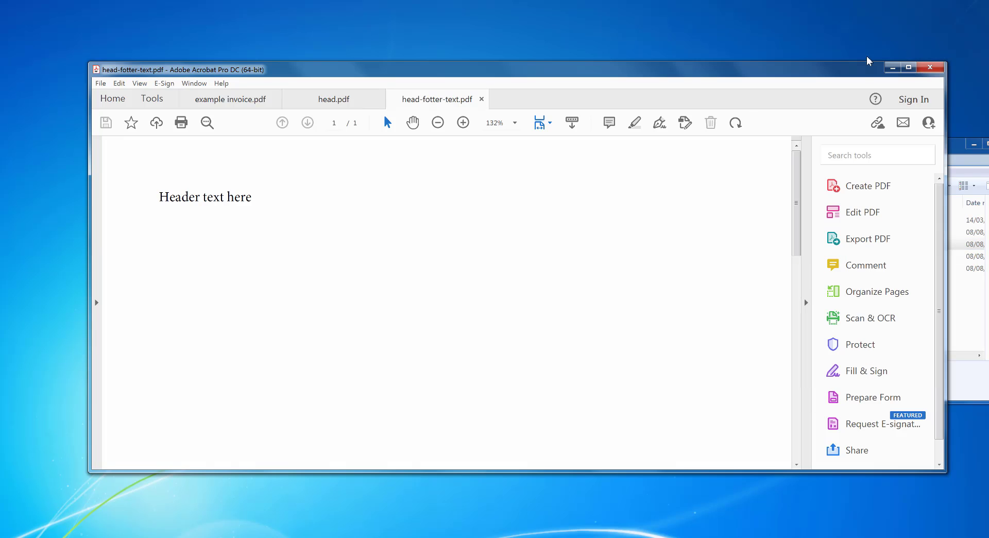
{"action": "left_click", "coordinate": [894, 72]}
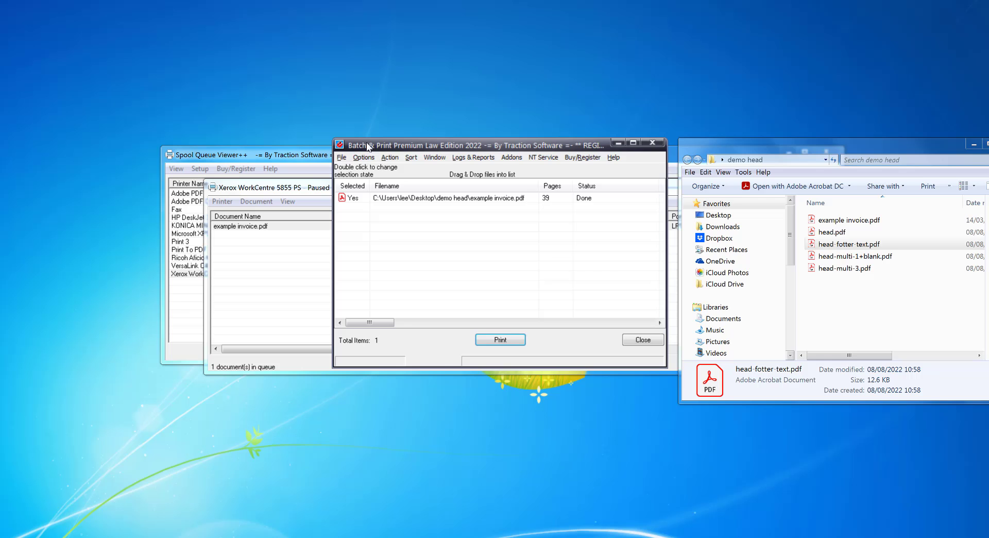
Change the PDF print overlay file to head-fotter-text.pdf and save the settings.
{"action": "left_click", "coordinate": [341, 157]}
{"action": "mouse_move", "coordinate": [379, 377]}
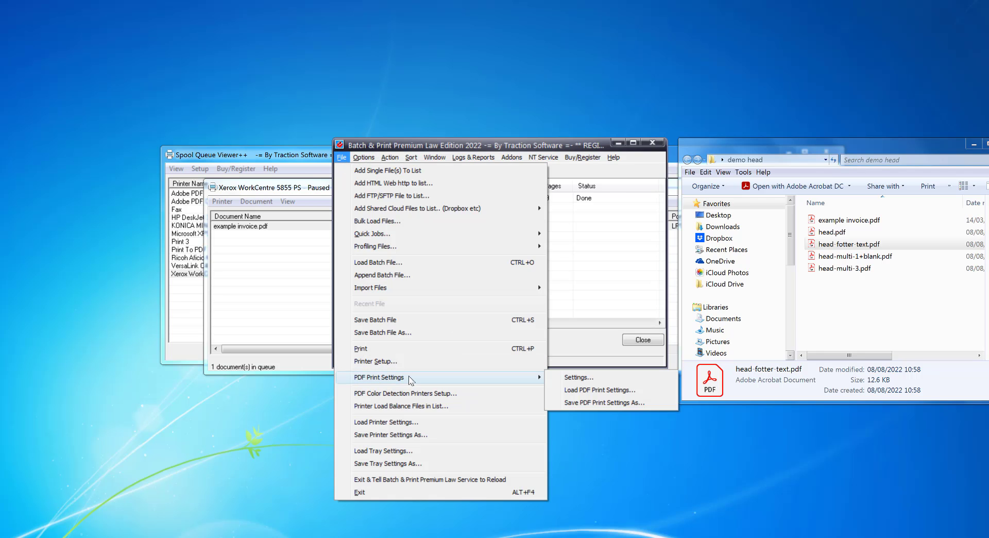
{"action": "left_click", "coordinate": [579, 377]}
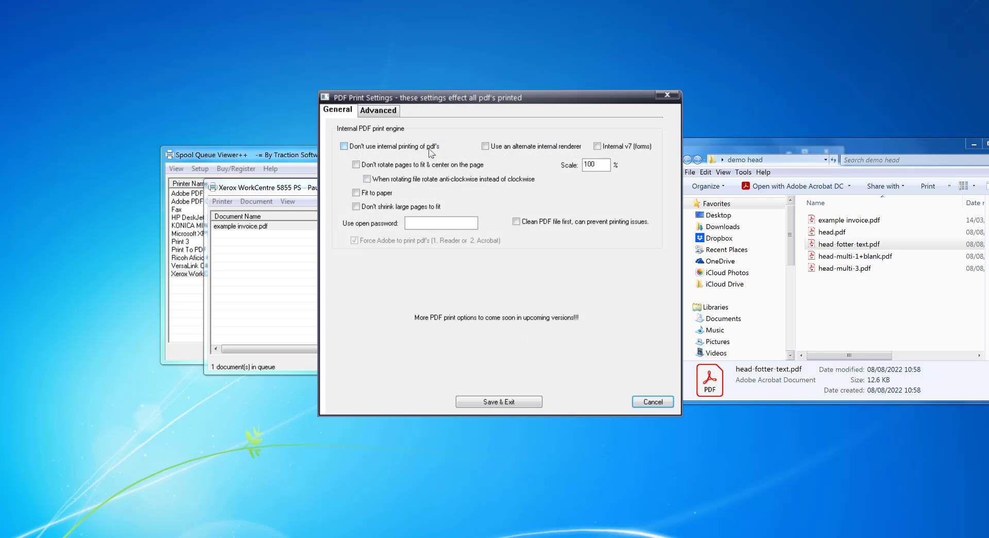
{"action": "left_click", "coordinate": [382, 111]}
{"action": "left_click", "coordinate": [643, 334]}
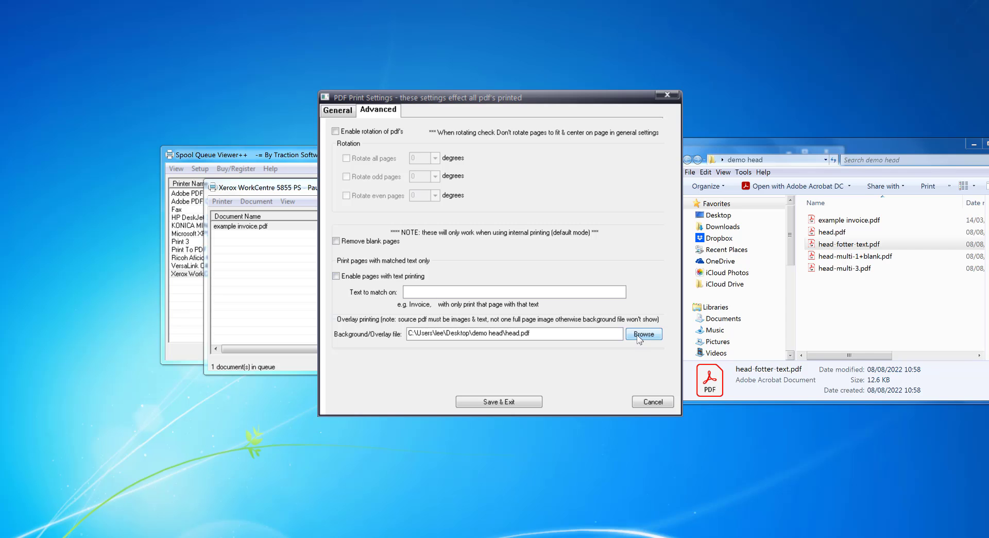
{"action": "left_click", "coordinate": [510, 212]}
{"action": "key", "text": "Return"}
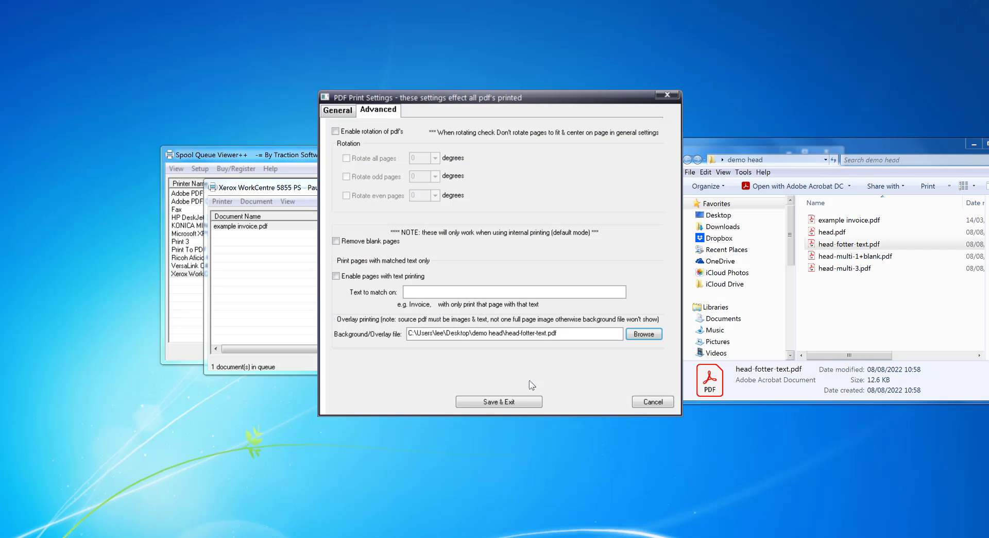
{"action": "left_click", "coordinate": [525, 401]}
Print the invoice again and open the new job in the Xerox queue.
{"action": "left_click", "coordinate": [515, 341]}
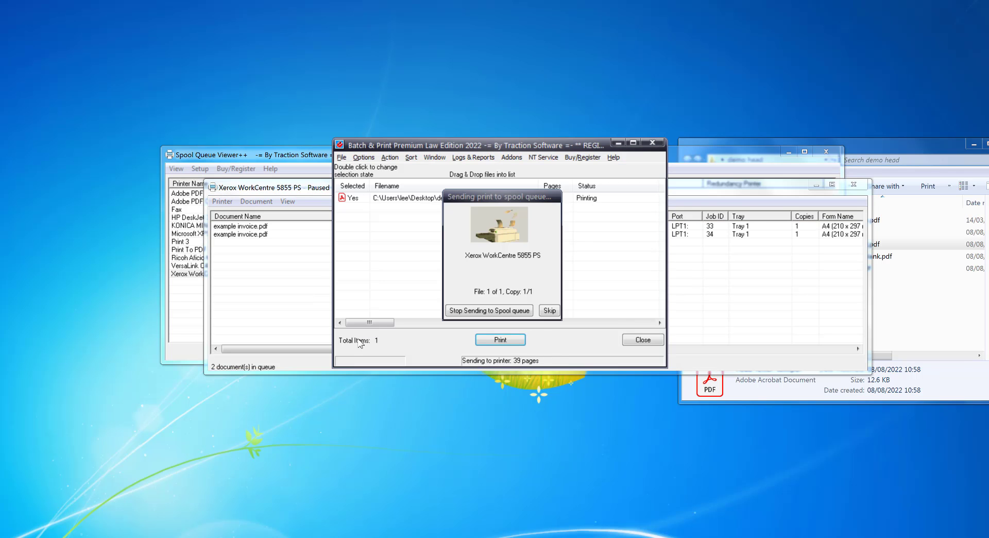
{"action": "left_click", "coordinate": [287, 280]}
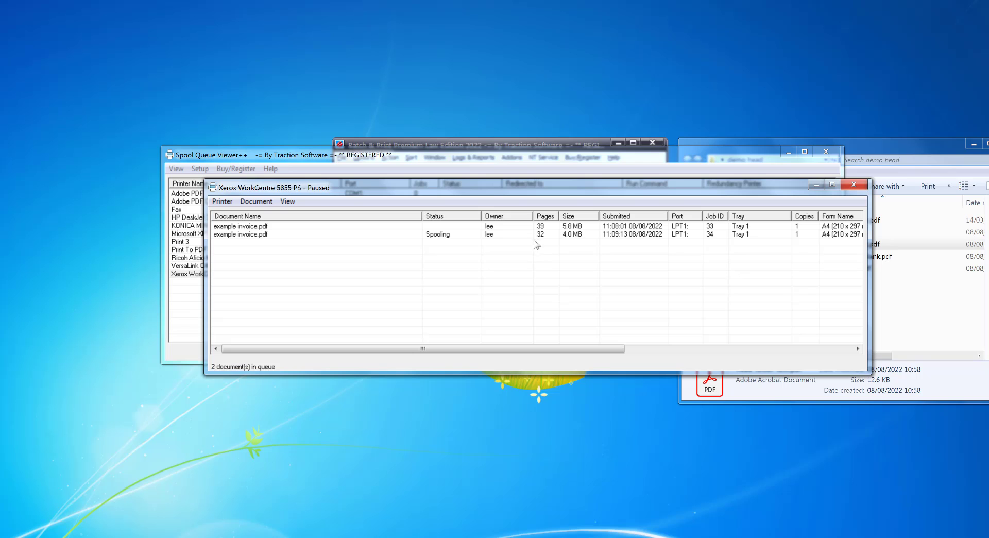
{"action": "left_click", "coordinate": [263, 236]}
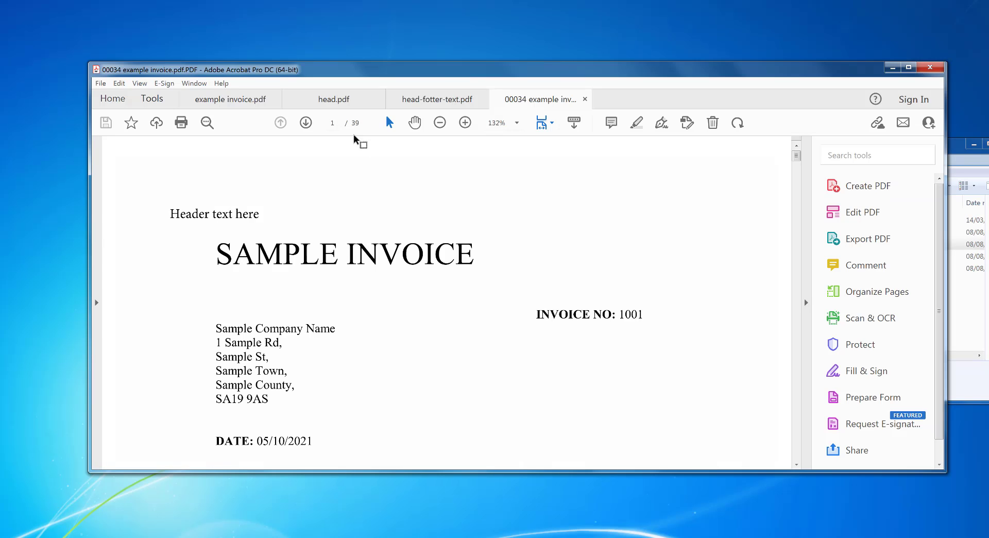
Scroll through the 00034 invoice output to check the 'Header text here' overlay, then close Acrobat.
{"action": "left_click_drag", "start_coordinate": [799, 156], "coordinate": [793, 159]}
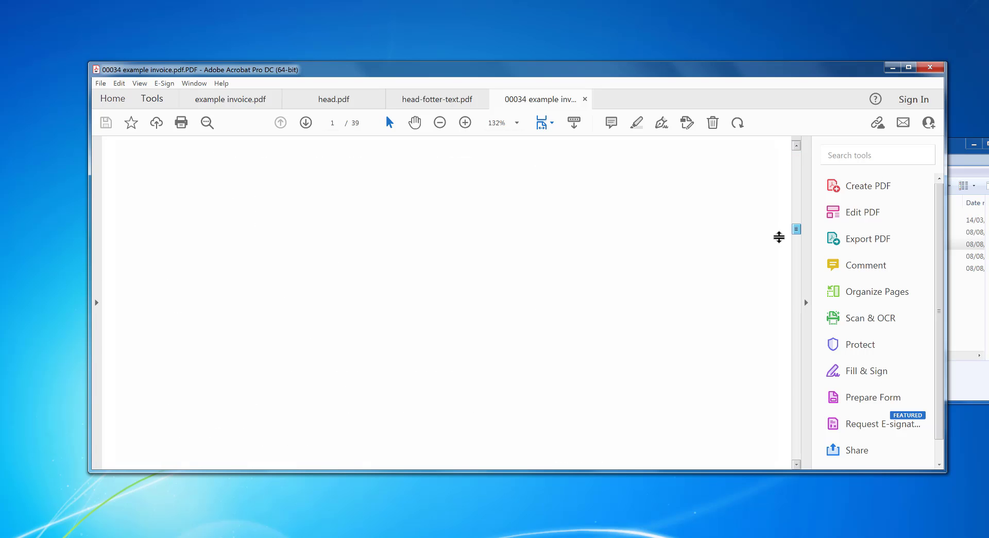
{"action": "mouse_move", "coordinate": [795, 160]}
{"action": "left_mouse_down"}
{"action": "mouse_move", "coordinate": [800, 335]}
{"action": "mouse_move", "coordinate": [800, 153]}
{"action": "left_mouse_up"}
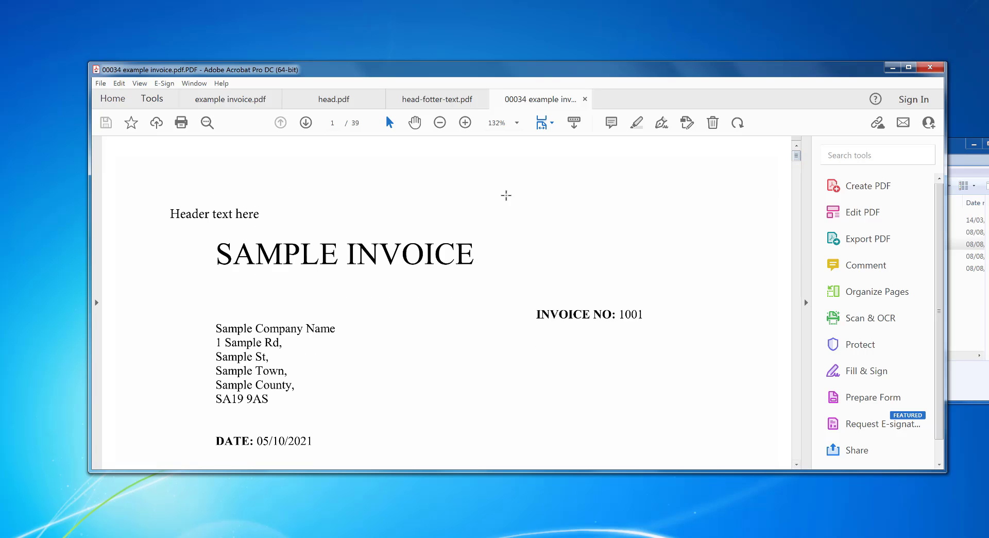
{"action": "left_click", "coordinate": [922, 68]}
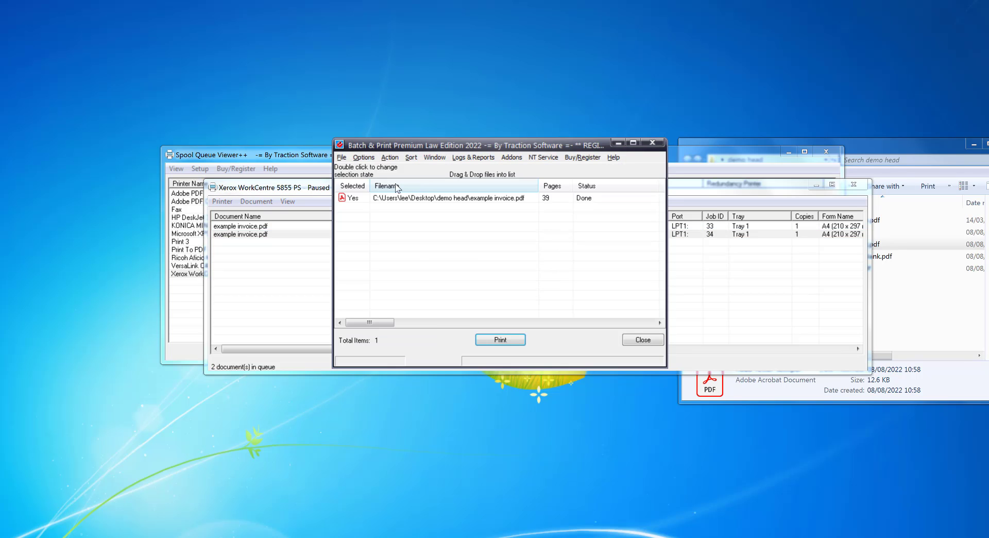
Pick head-multi-1+blank.pdf as the overlay in the Advanced PDF print settings and save.
{"action": "left_click", "coordinate": [343, 158]}
{"action": "mouse_move", "coordinate": [417, 377]}
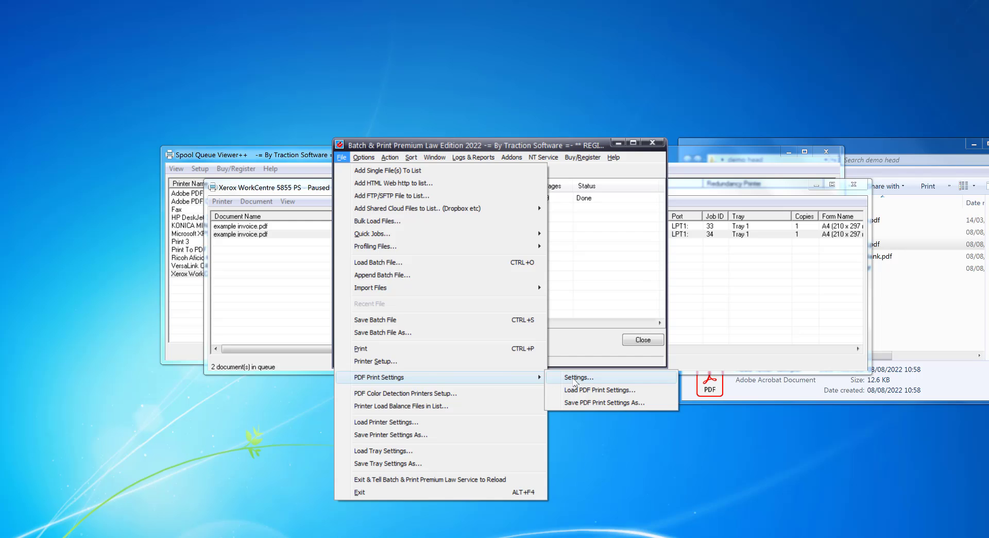
{"action": "left_click", "coordinate": [573, 378]}
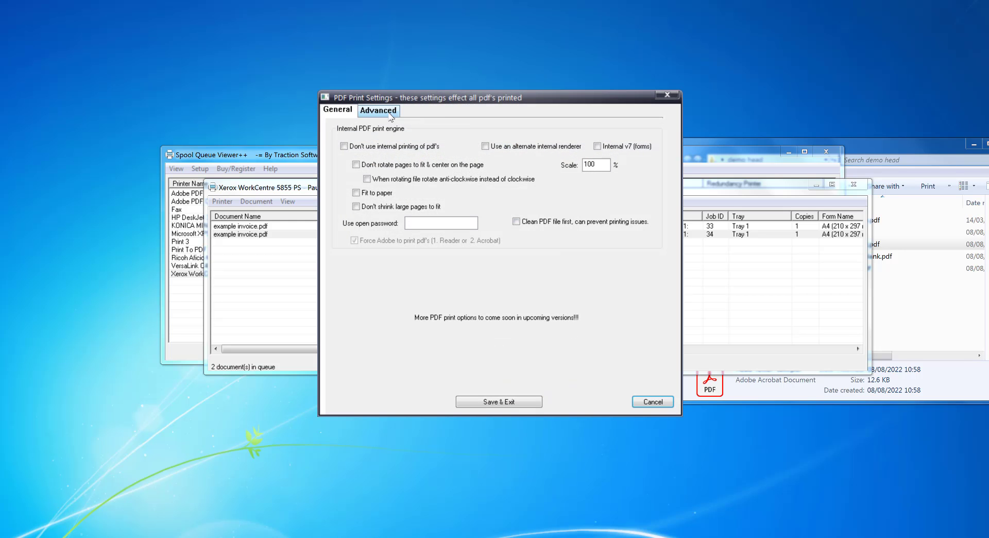
{"action": "left_click", "coordinate": [392, 111]}
{"action": "left_click", "coordinate": [650, 335]}
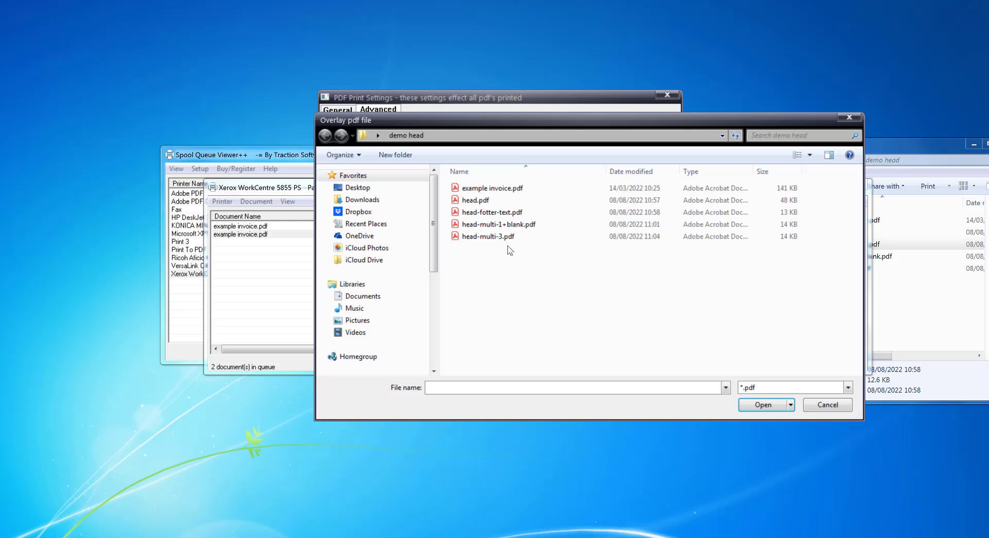
{"action": "double_click", "coordinate": [509, 227]}
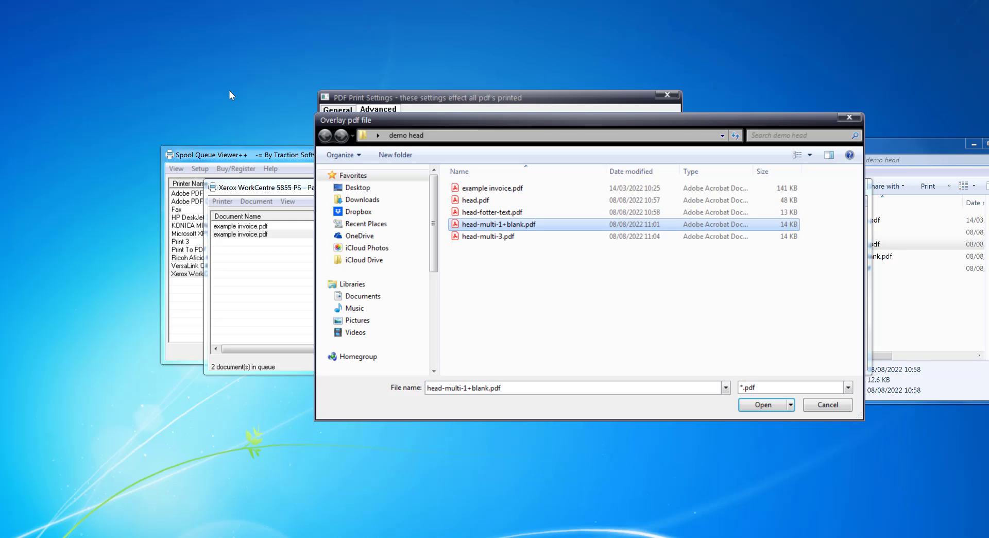
{"action": "left_click", "coordinate": [513, 401]}
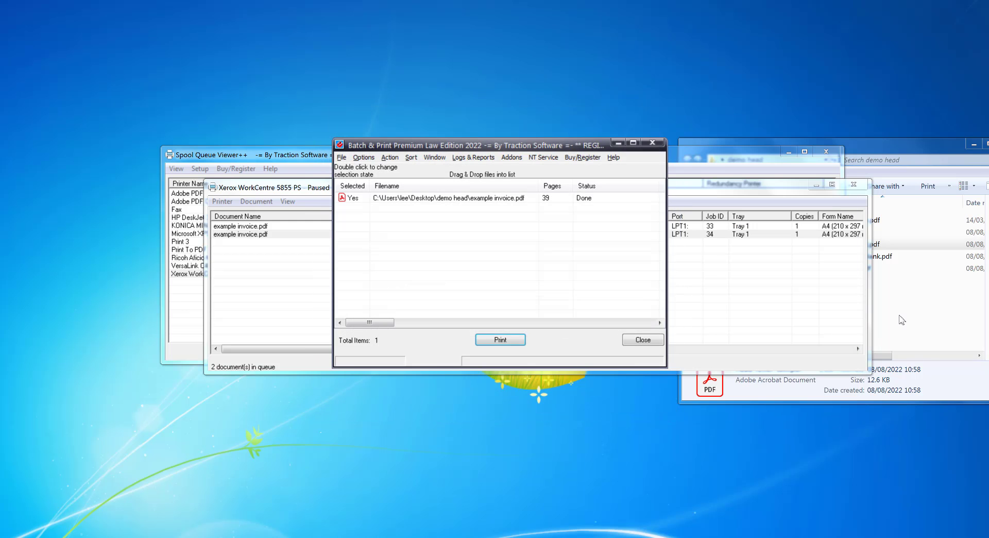
Open head-multi-1+blank.pdf, confirm page 2 is blank, then minimise Acrobat.
{"action": "left_click", "coordinate": [846, 244]}
{"action": "double_click", "coordinate": [850, 256]}
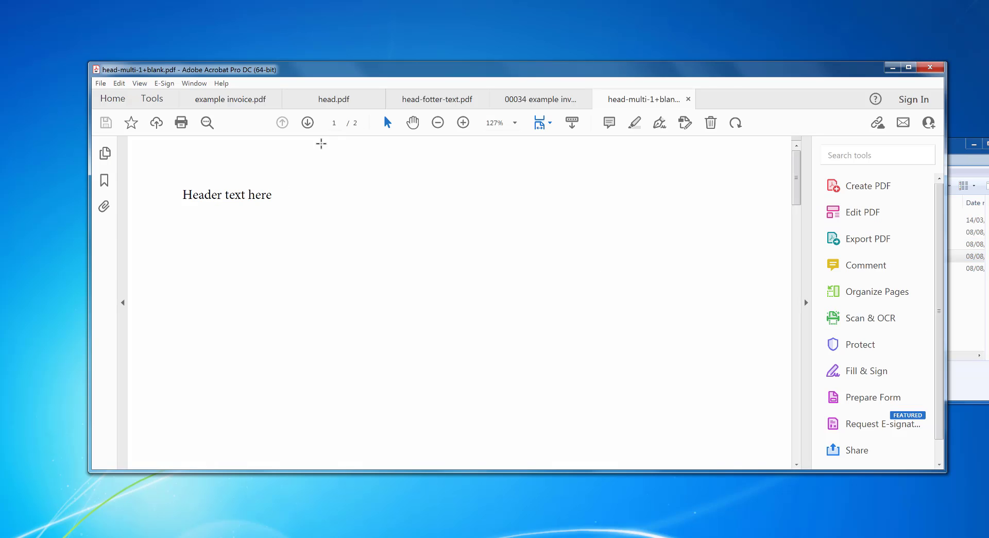
{"action": "left_click", "coordinate": [307, 122]}
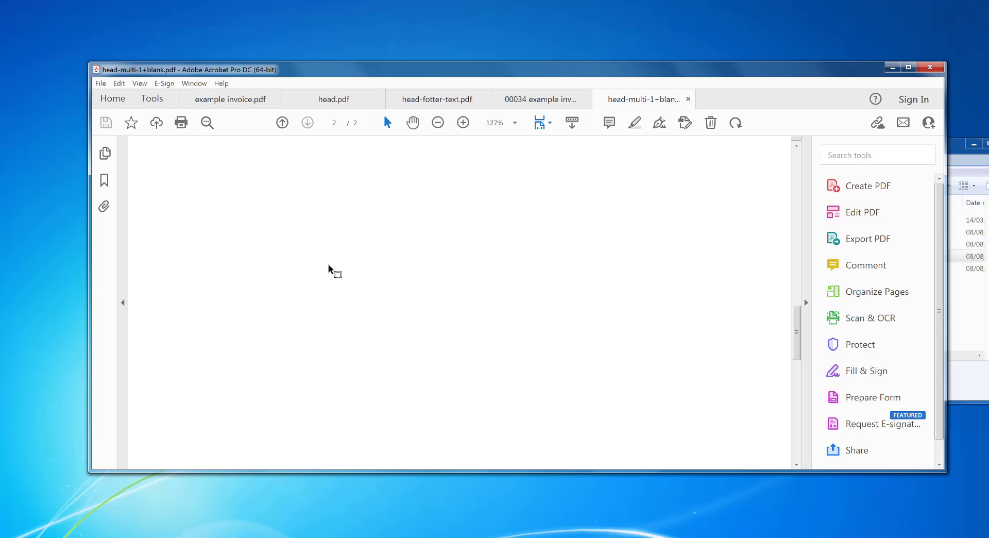
{"action": "left_click", "coordinate": [893, 68]}
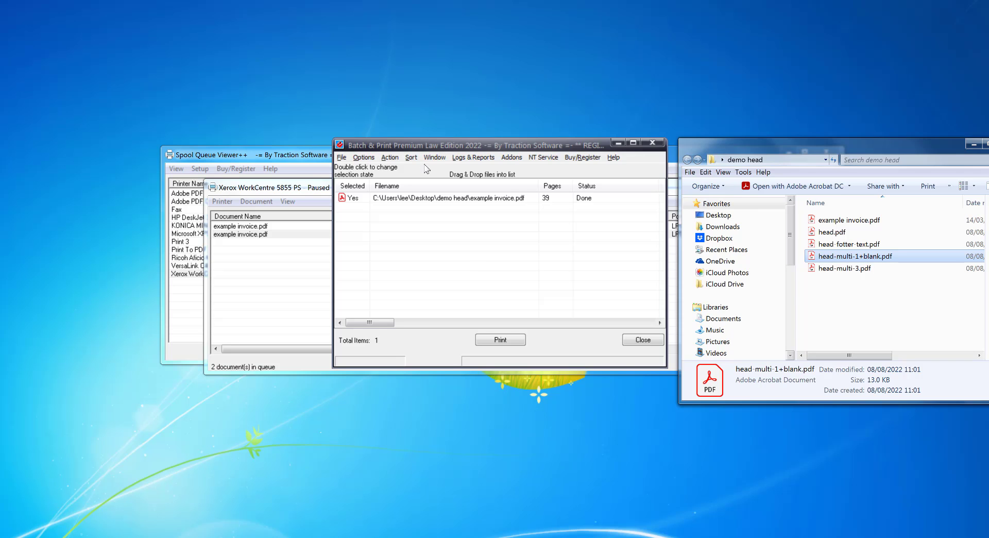
Print the invoice with the head-multi-1+blank.pdf overlay and select the new job in the Xerox queue.
{"action": "left_click", "coordinate": [500, 341]}
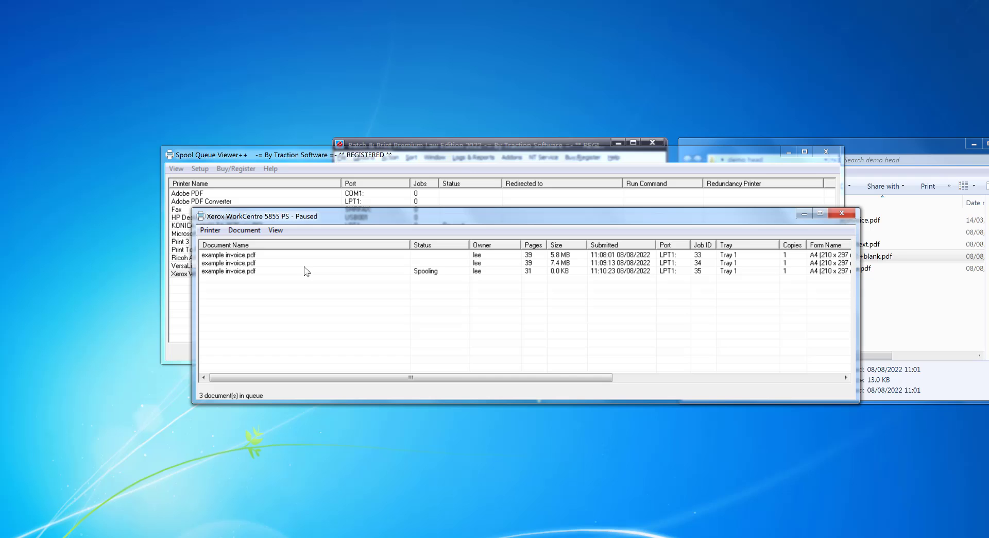
{"action": "left_click", "coordinate": [245, 271]}
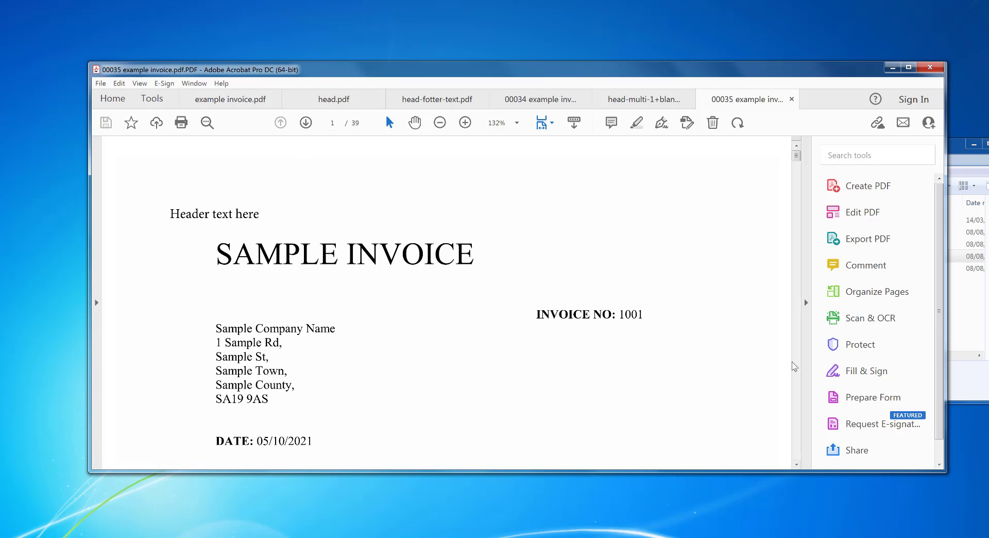
Scroll and page through invoice 00035 to confirm the header appears only on page 1.
{"action": "scroll", "coordinate": [794, 367], "scroll_direction": "down", "scroll_amount": 5}
{"action": "scroll", "coordinate": [795, 367], "scroll_direction": "down", "scroll_amount": 5}
{"action": "scroll", "coordinate": [794, 366], "scroll_direction": "down", "scroll_amount": 5}
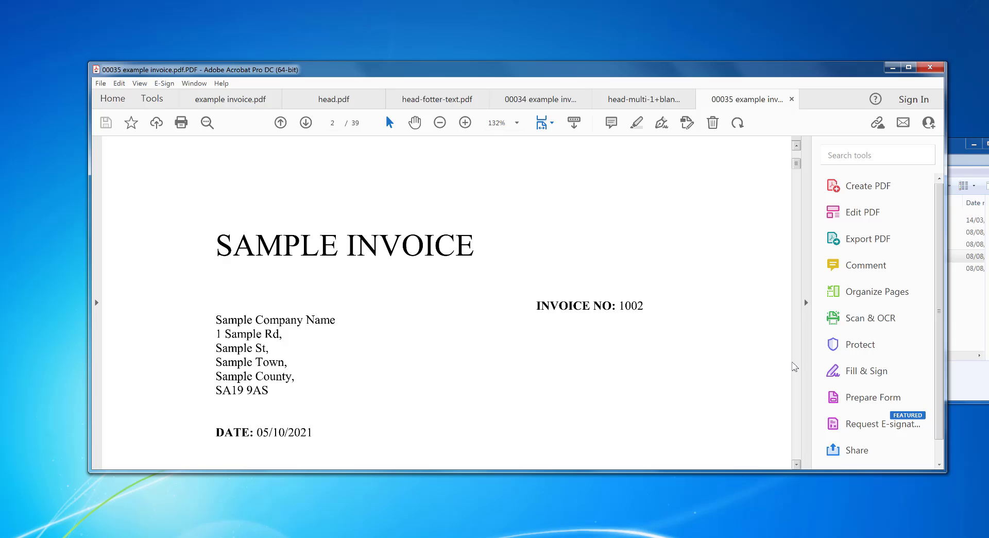
{"action": "scroll", "coordinate": [795, 367], "scroll_direction": "up", "scroll_amount": 5}
{"action": "scroll", "coordinate": [795, 156], "scroll_direction": "up", "scroll_amount": 5}
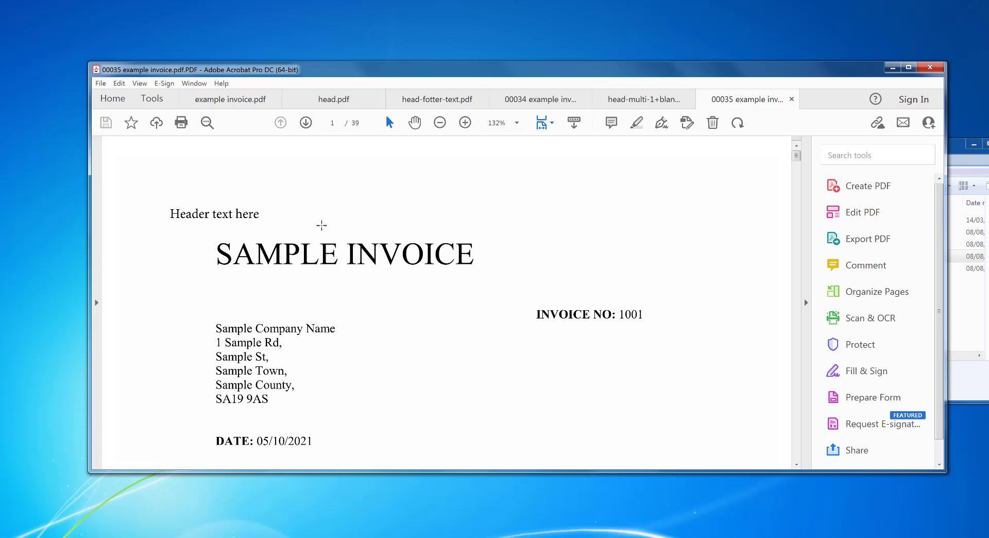
{"action": "left_click", "coordinate": [306, 123]}
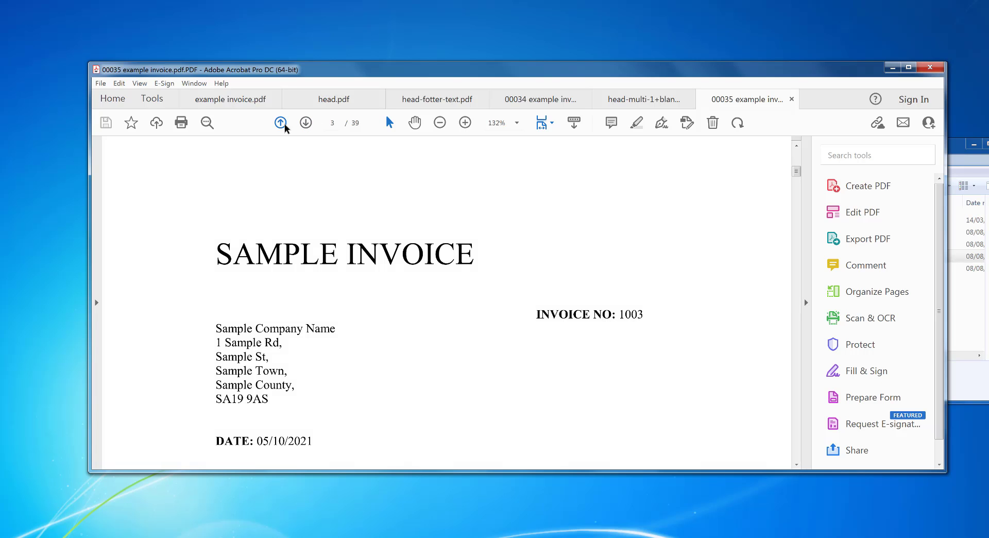
{"action": "left_click", "coordinate": [284, 124]}
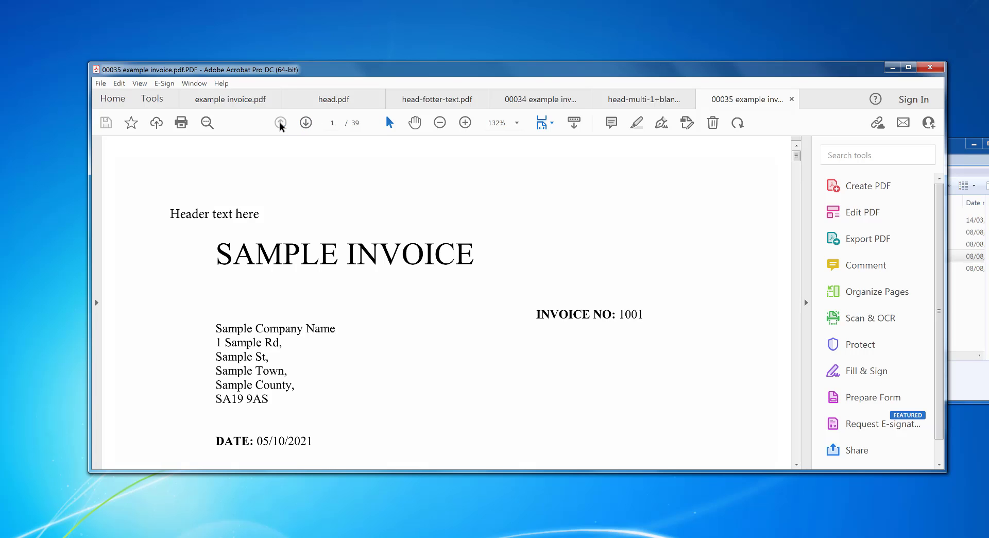
Advance invoice 00035 to page 9, then open head-multi-3.pdf and view its third page.
{"action": "double_click", "coordinate": [306, 123]}
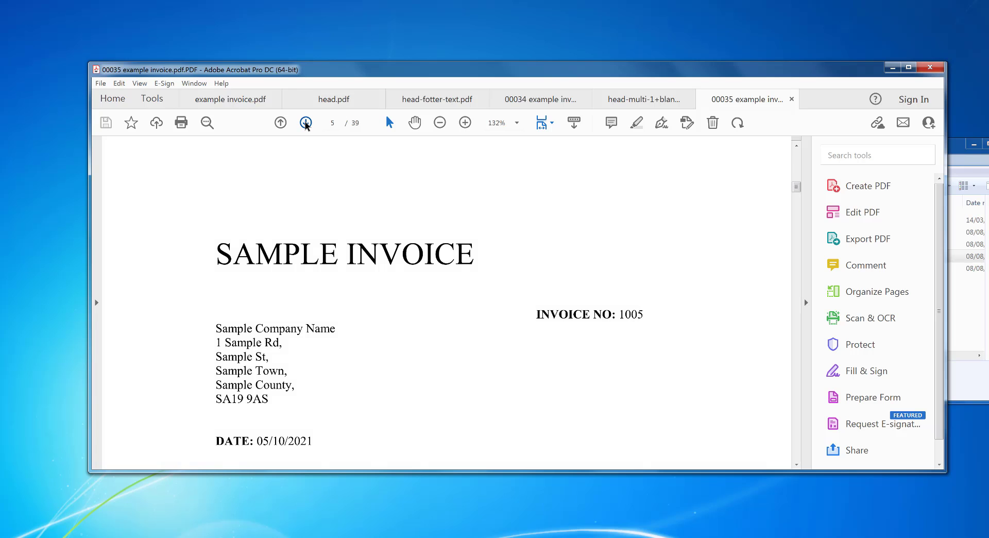
{"action": "triple_click", "coordinate": [306, 122]}
{"action": "left_click", "coordinate": [306, 123]}
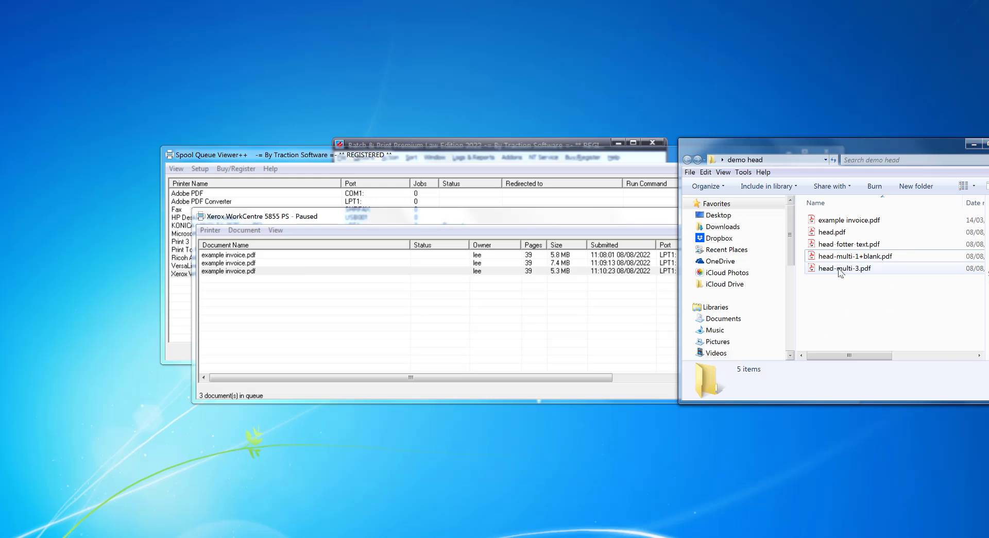
{"action": "double_click", "coordinate": [840, 269]}
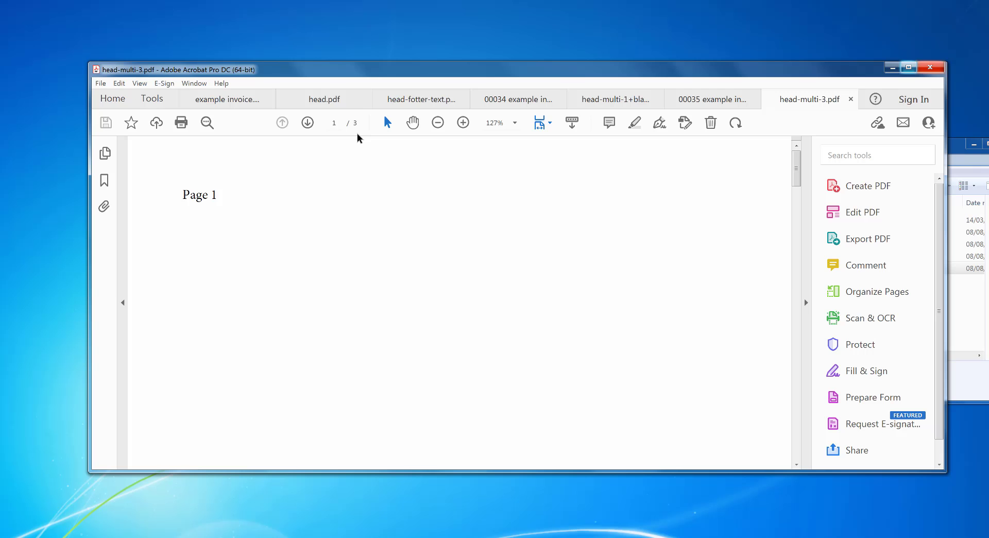
{"action": "left_click", "coordinate": [307, 123]}
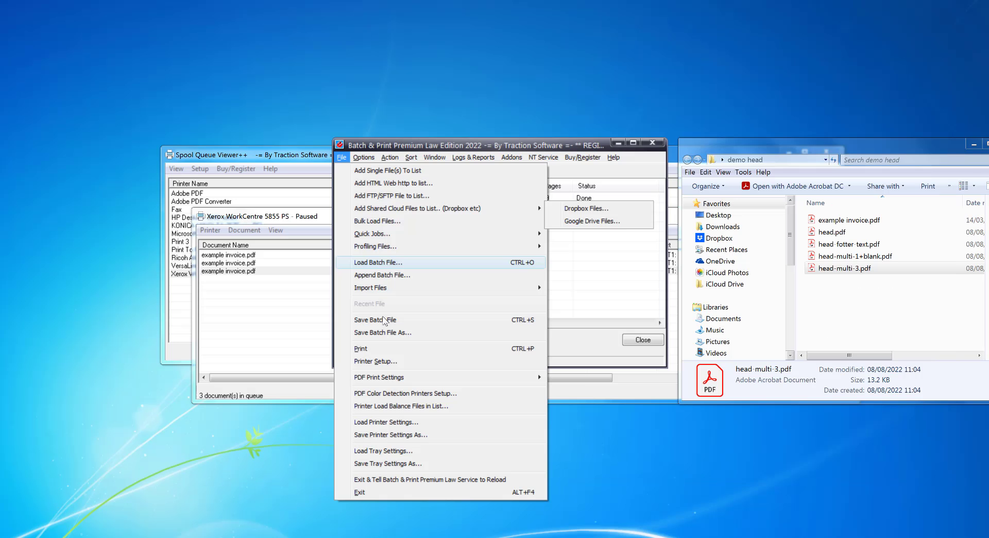
Set the PDF print overlay file to head-multi-3.pdf and print the invoice again.
{"action": "left_click", "coordinate": [892, 68]}
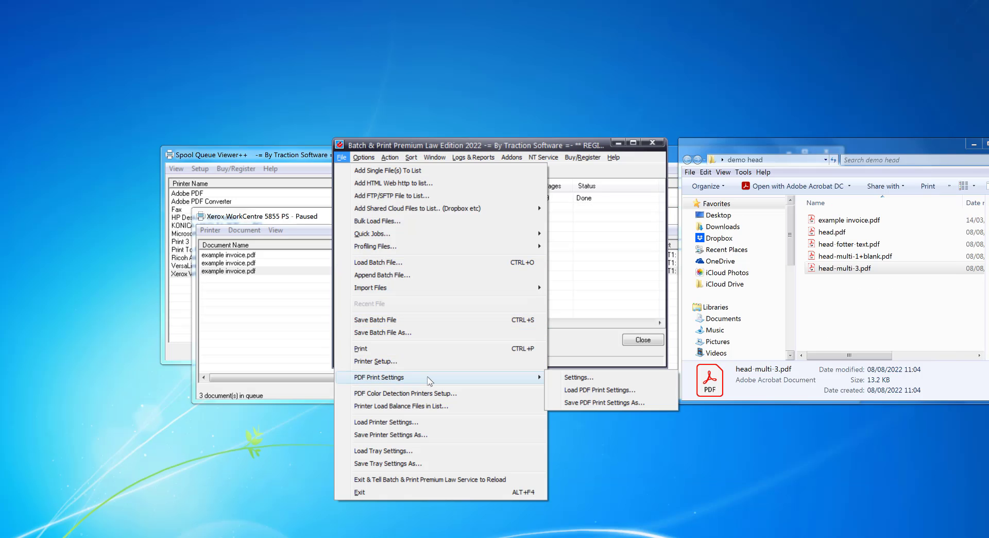
{"action": "left_click", "coordinate": [571, 378]}
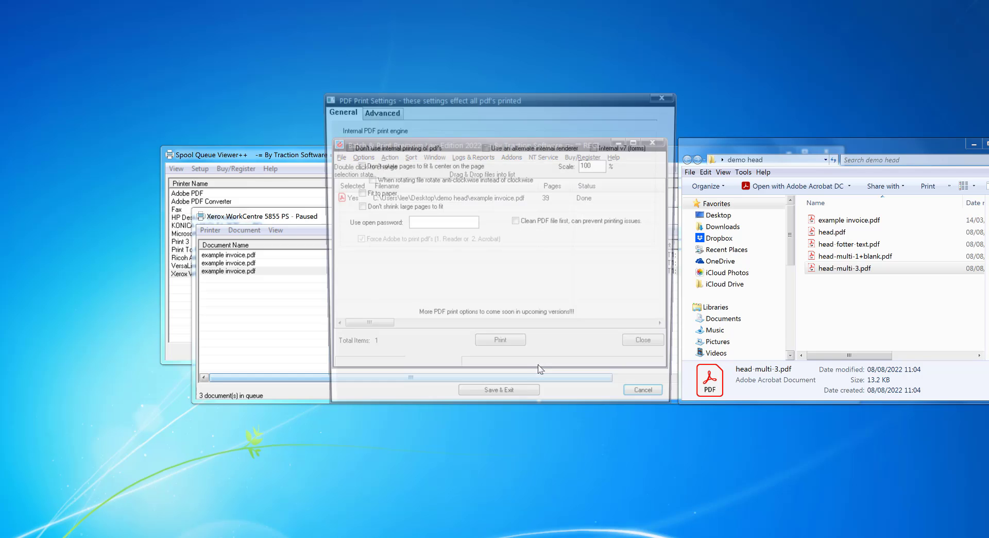
{"action": "left_click", "coordinate": [378, 109]}
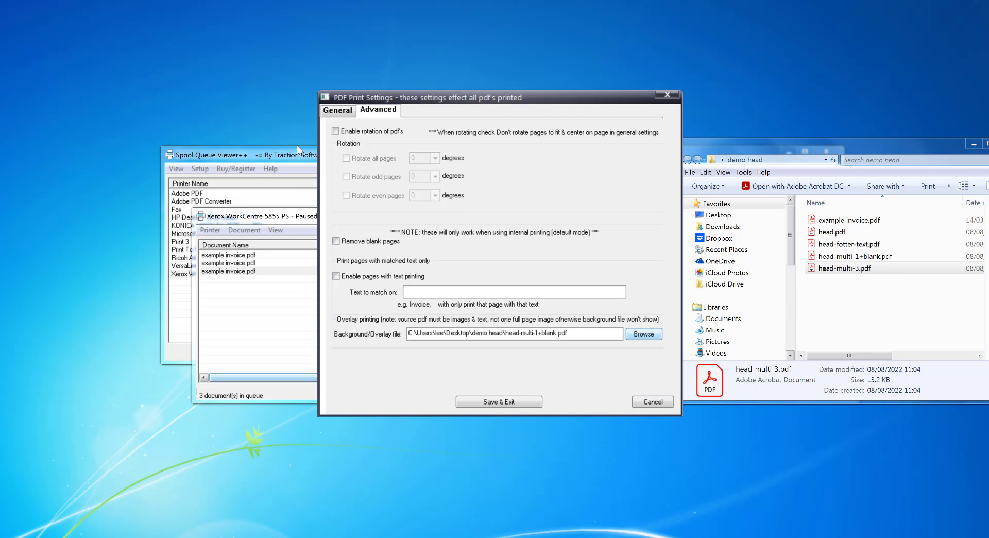
{"action": "left_click", "coordinate": [643, 333]}
{"action": "double_click", "coordinate": [485, 238]}
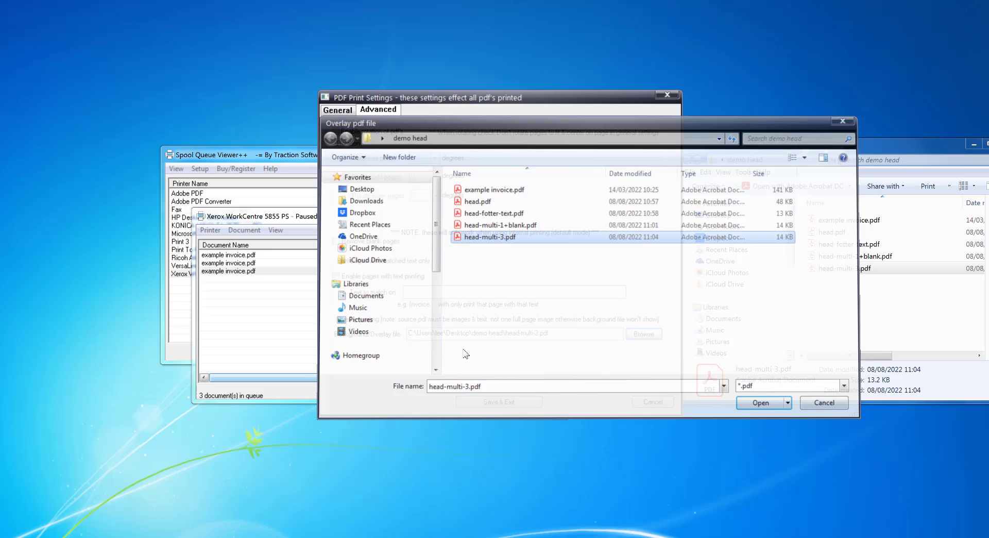
{"action": "left_click", "coordinate": [506, 400]}
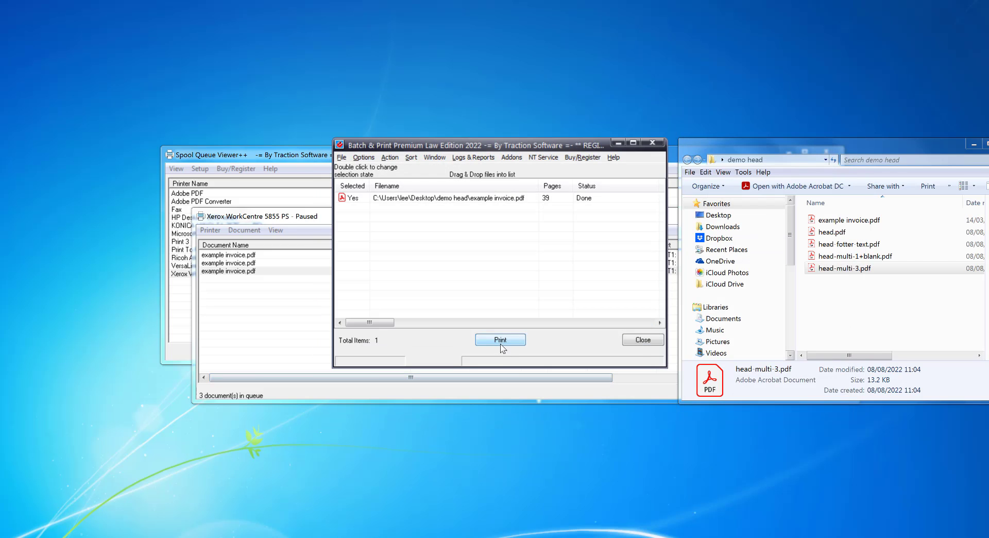
{"action": "left_click", "coordinate": [500, 341]}
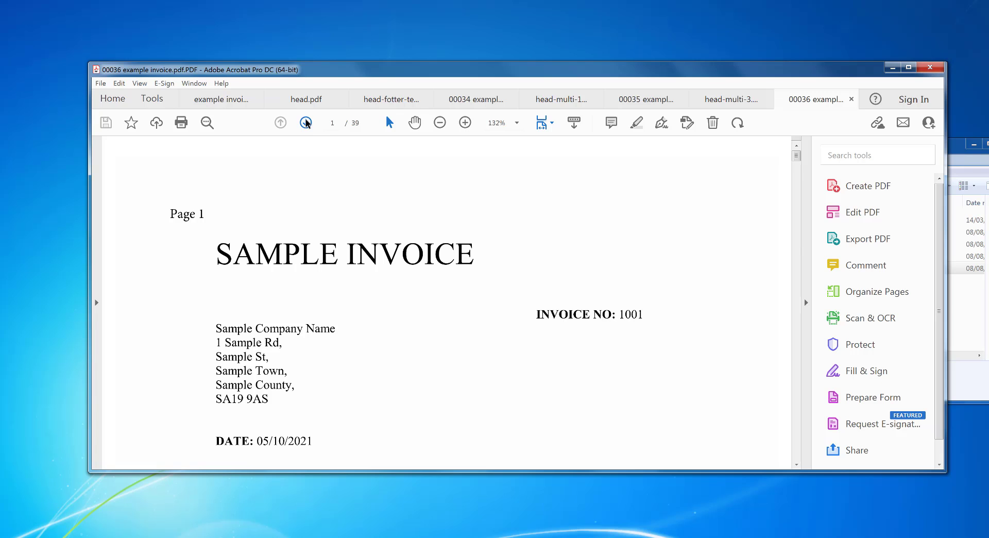
Page forward and back through invoice 00036 to check the 'Page 1' overlay on its first page.
{"action": "left_click", "coordinate": [306, 122]}
{"action": "left_click", "coordinate": [305, 123]}
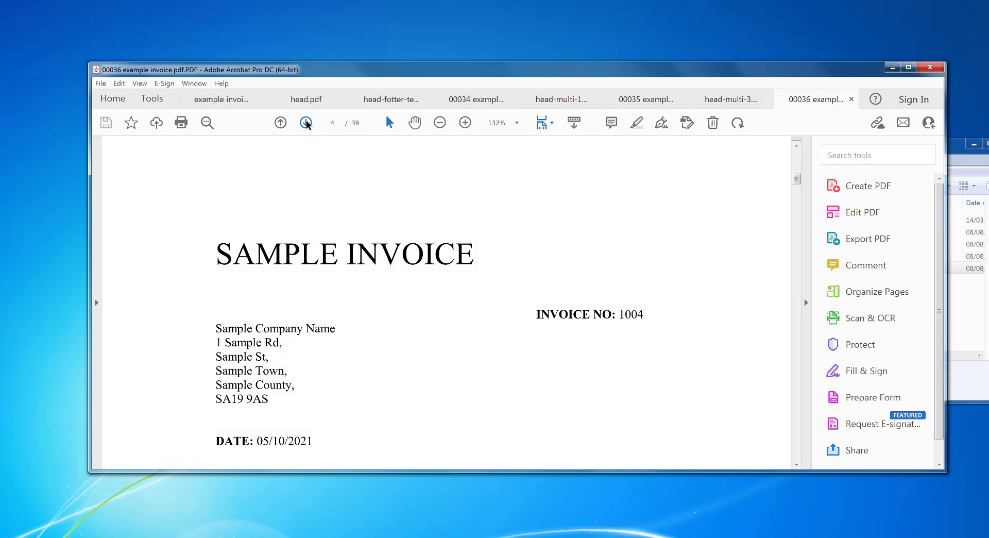
{"action": "left_click", "coordinate": [305, 123]}
{"action": "left_click", "coordinate": [306, 122]}
{"action": "left_click", "coordinate": [306, 122]}
{"action": "left_click", "coordinate": [280, 122]}
{"action": "left_click", "coordinate": [281, 123]}
{"action": "left_click", "coordinate": [280, 122]}
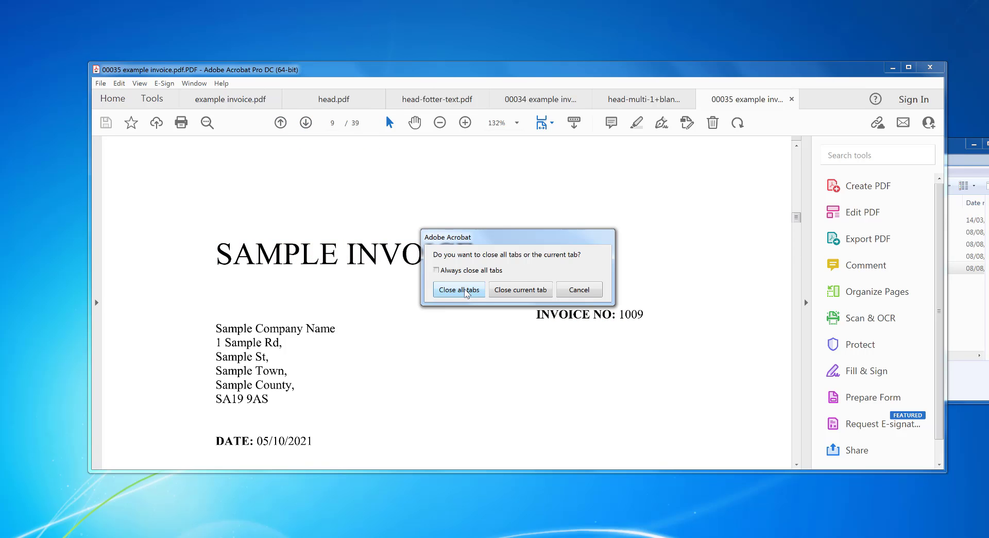